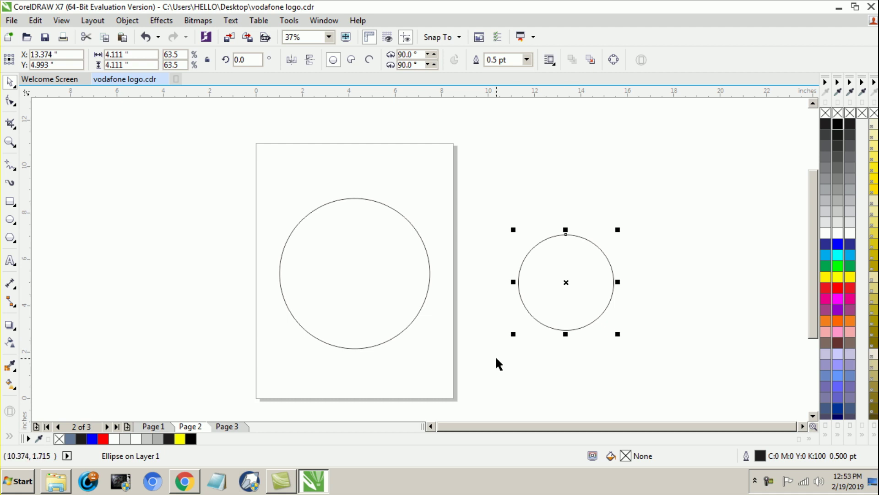
Step: Copy the inner circle, scale the copy to about 3.11 in, and place it across the large circle's upper-right edge
click(526, 326)
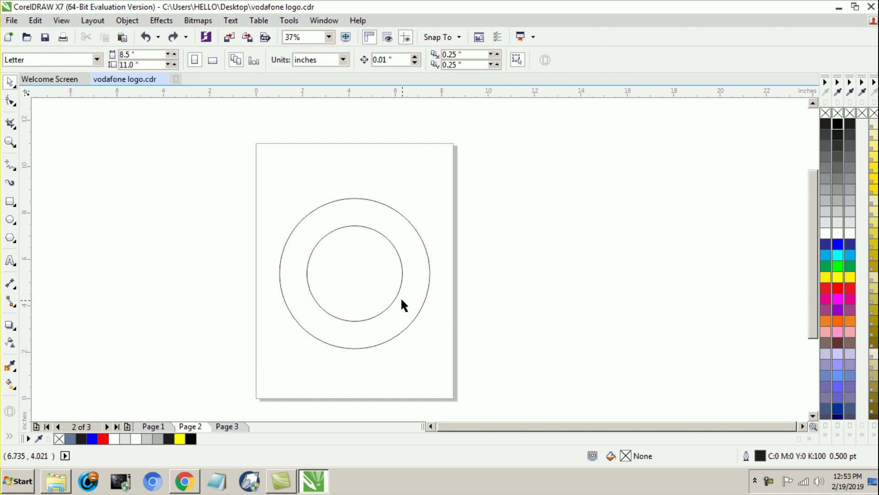
drag(361, 277, 425, 231)
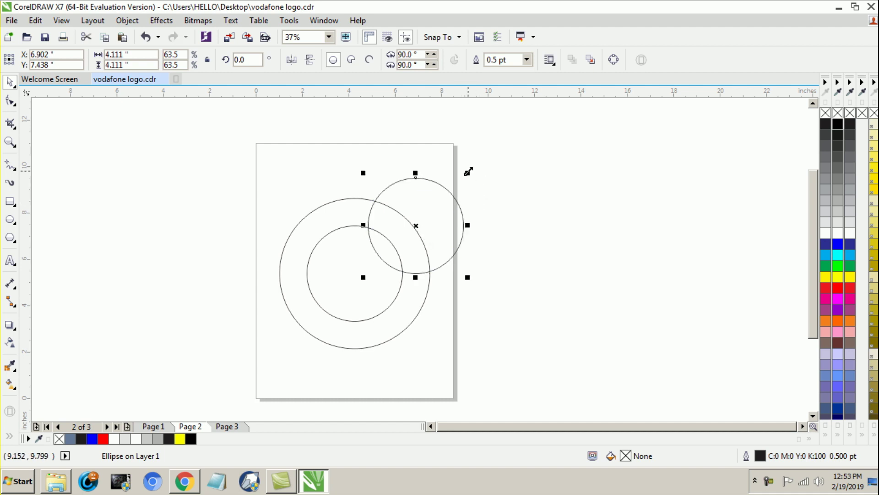
drag(468, 173, 457, 185)
drag(403, 231, 387, 242)
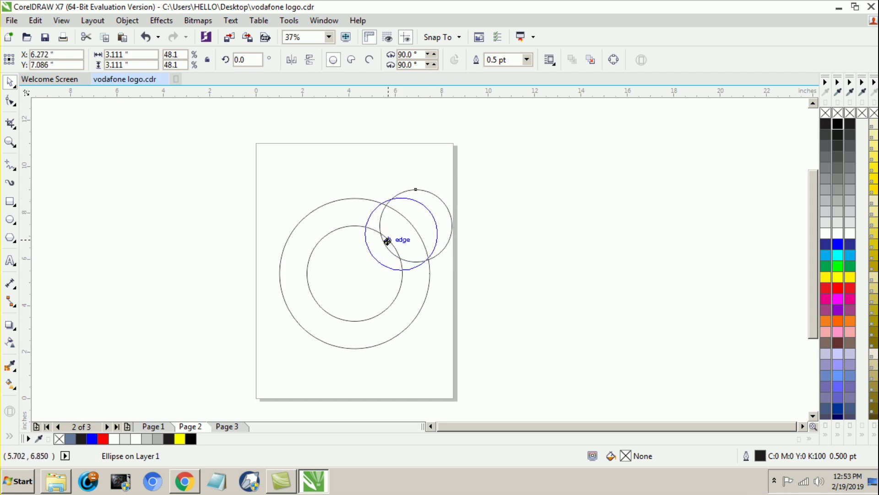
drag(387, 241, 385, 241)
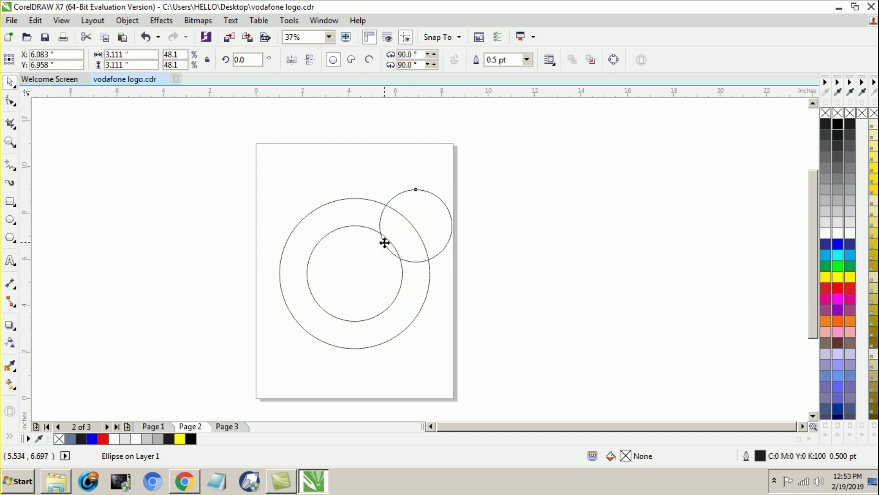
click(516, 240)
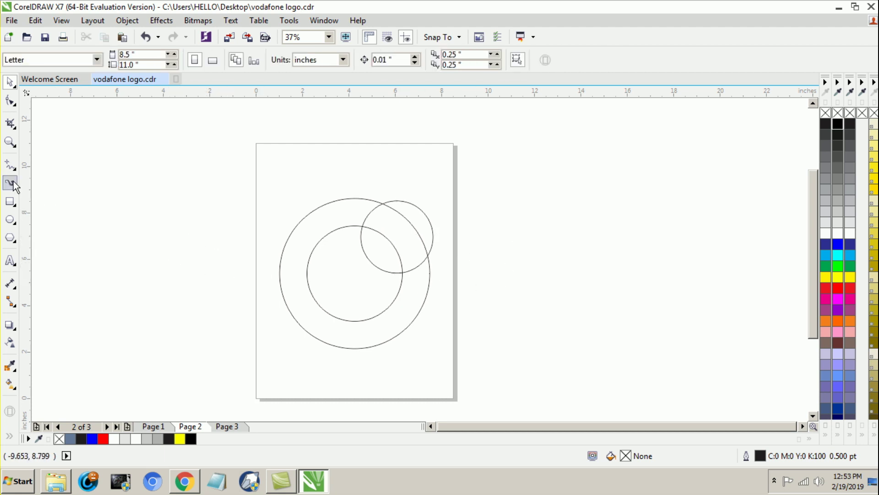
Step: Draw a straight line from the inner circle's leftmost point to the upper crossing of the large and small circles, and convert it to a curve
click(9, 166)
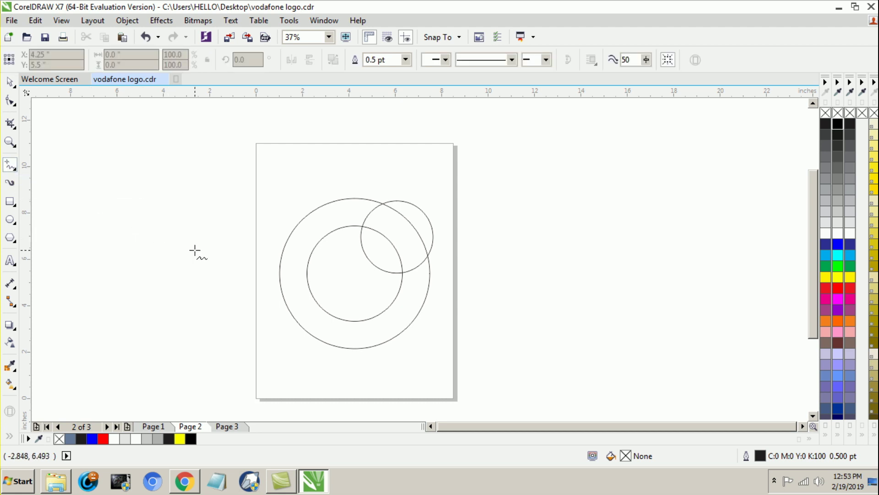
click(307, 274)
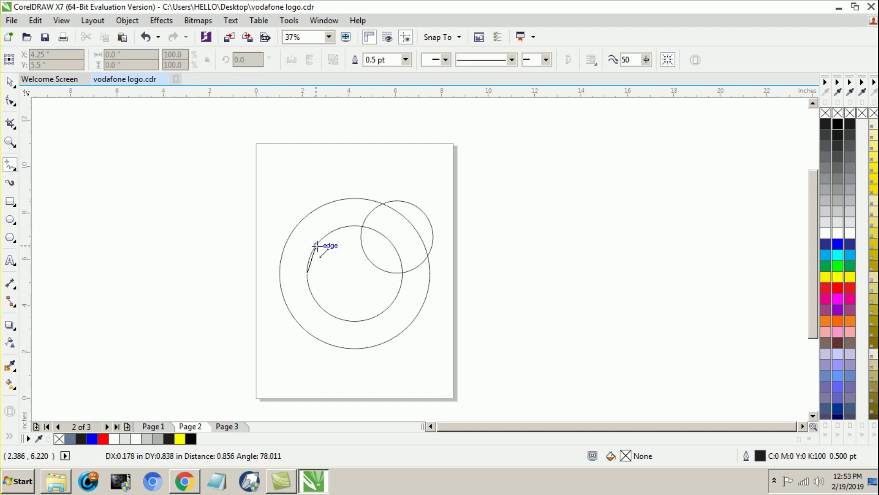
click(382, 201)
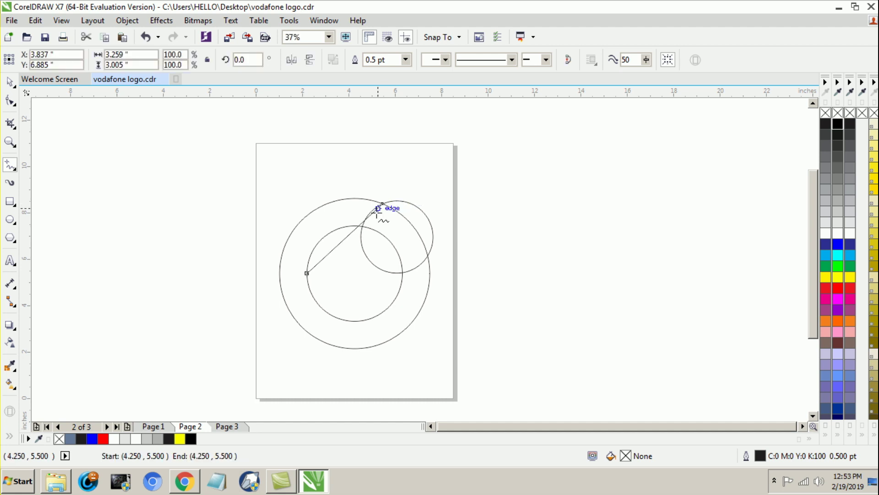
click(10, 100)
click(344, 239)
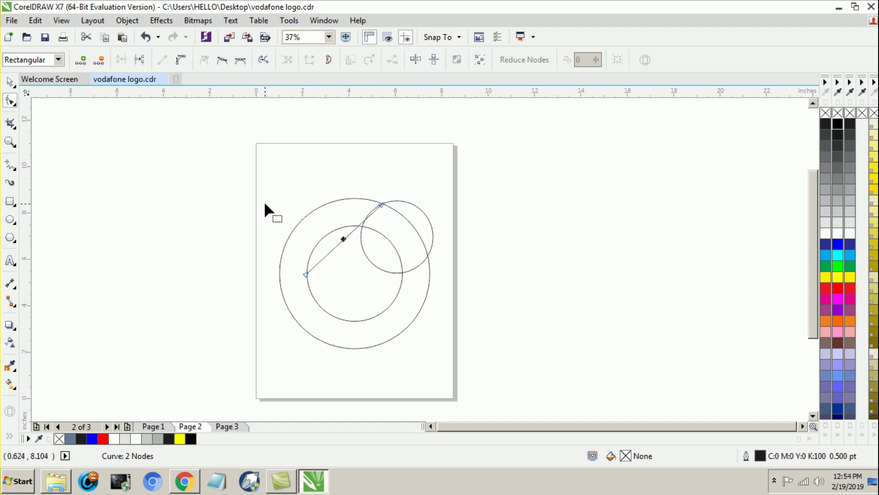
click(180, 58)
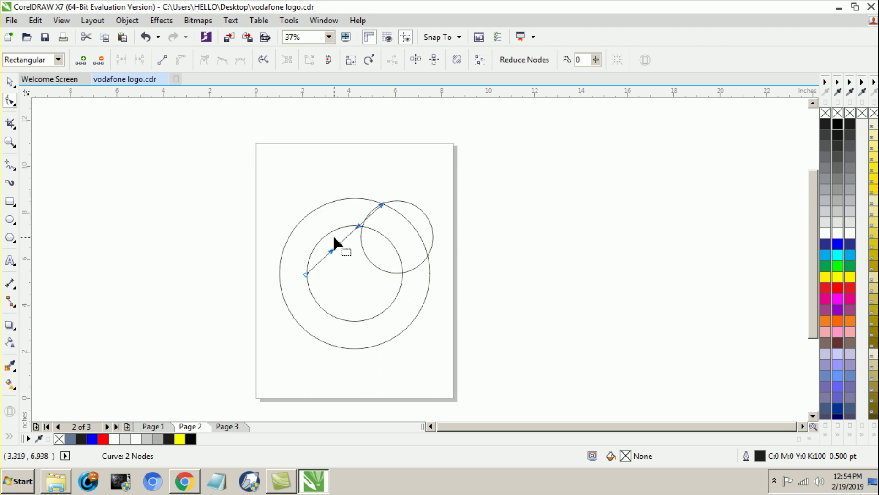
Step: Bend the curve outward with both control handles so it arcs above the upper left of the inner circle
drag(357, 221, 342, 199)
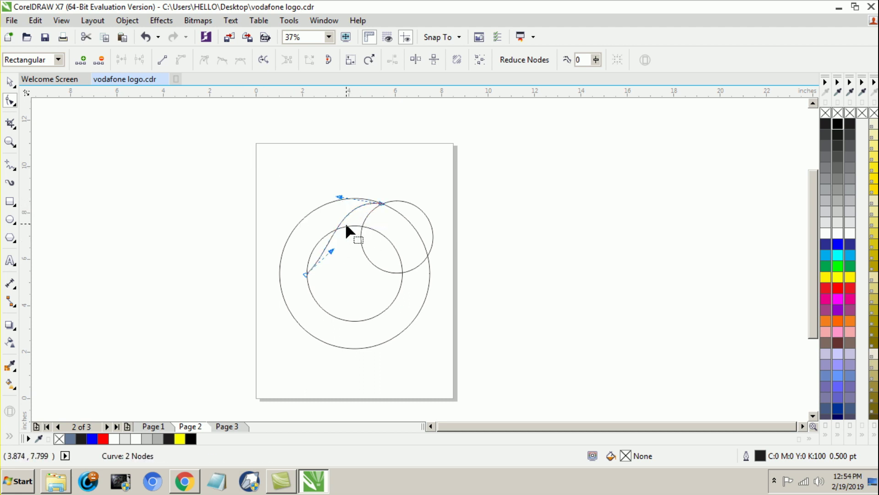
drag(330, 249, 306, 242)
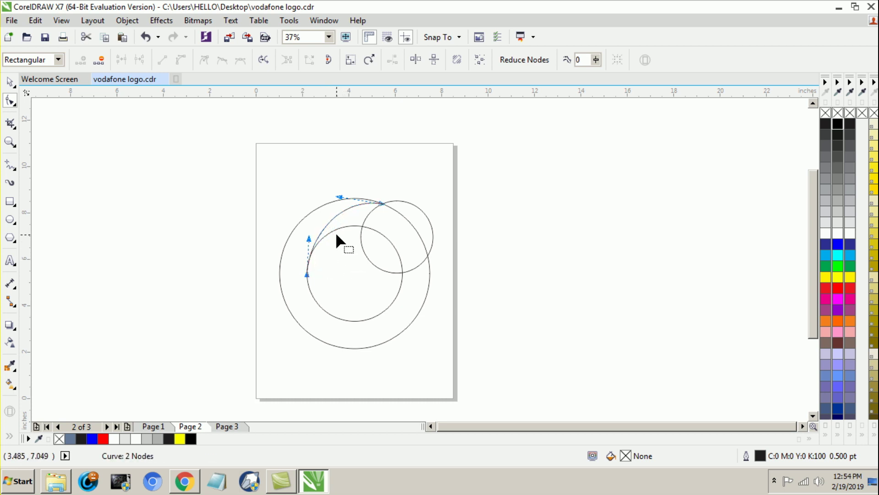
scroll(305, 231, up, 2)
drag(314, 250, 308, 248)
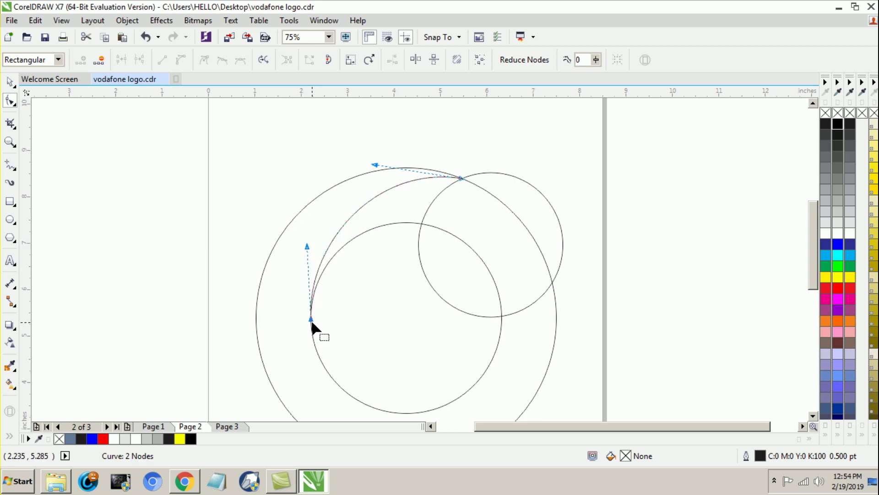
Step: Move the arc's lower node down along the inner circle's left edge and adjust both handles so the arc blends into the circle
drag(310, 319, 317, 354)
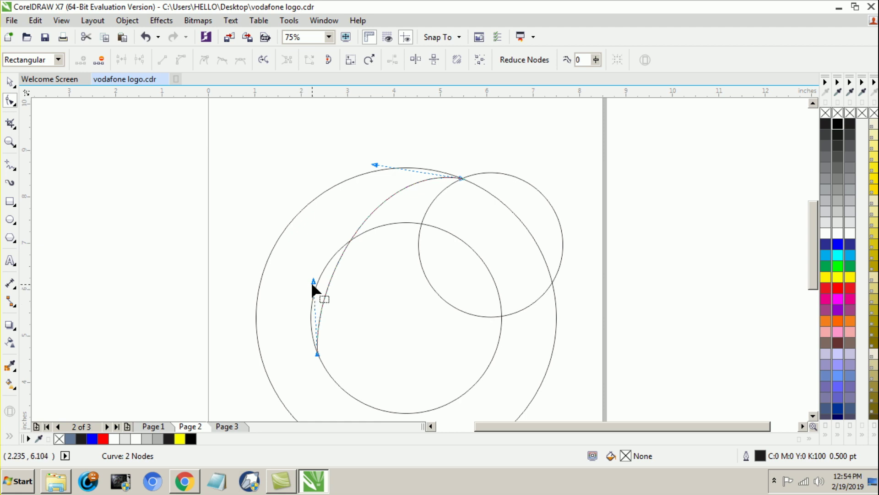
drag(313, 281, 284, 262)
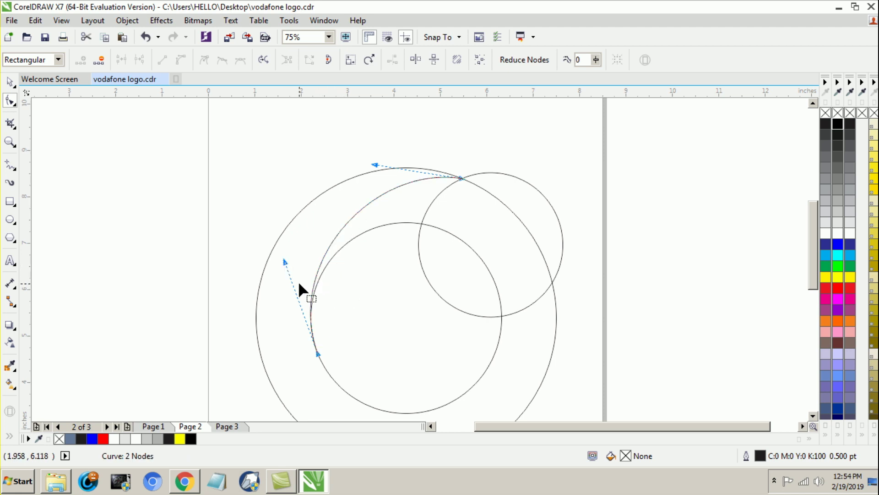
click(375, 165)
drag(376, 168, 366, 166)
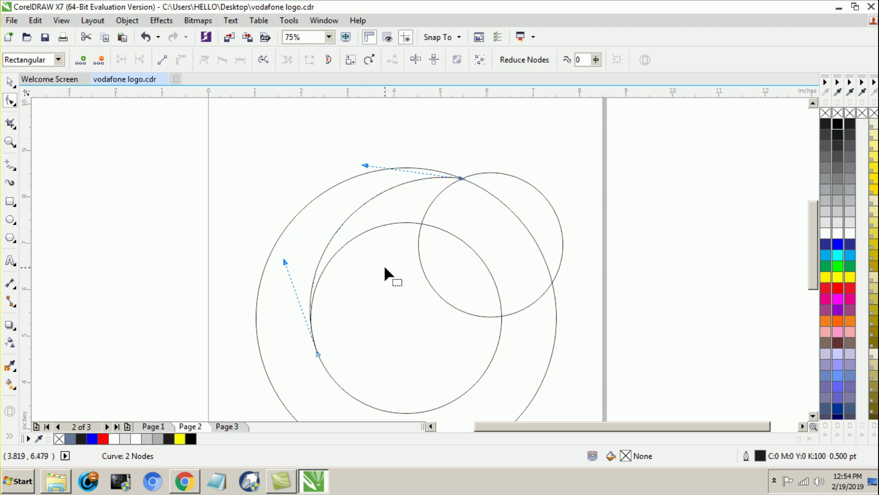
scroll(375, 281, down, 2)
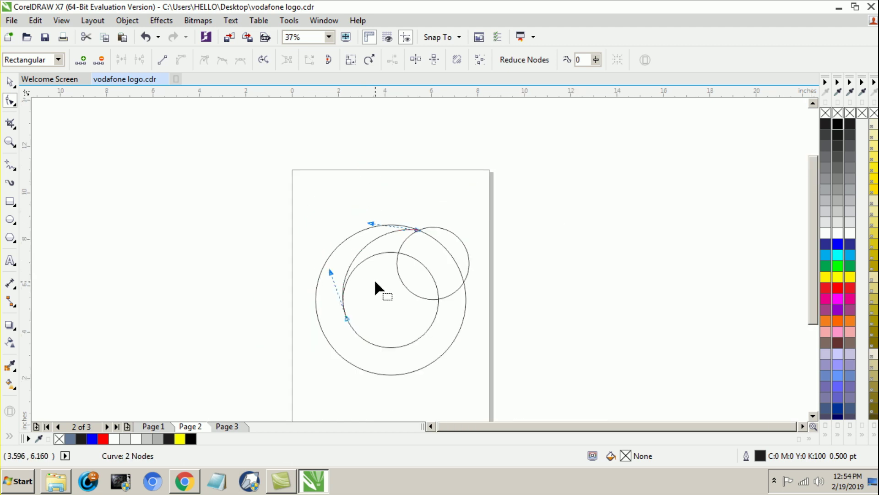
scroll(383, 363, up, 2)
scroll(383, 364, down, 2)
click(10, 81)
click(196, 234)
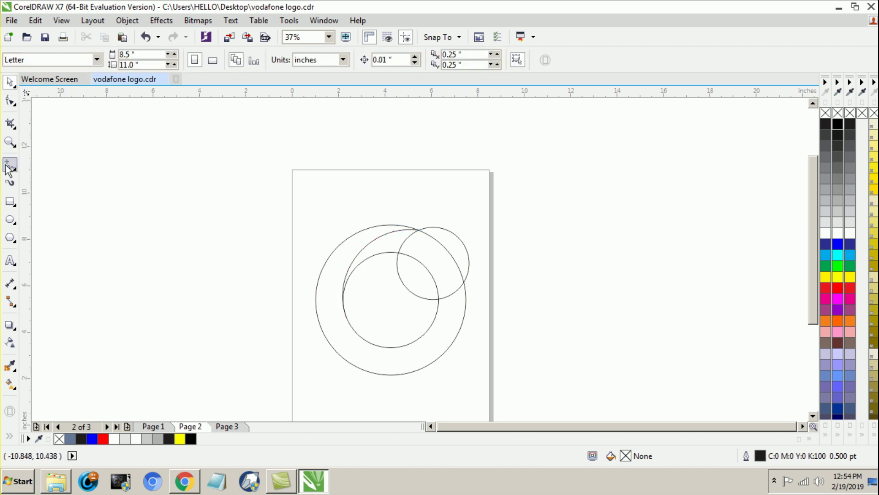
Step: Smart-fill the crescent region enclosed by the arc, the inner circle and the small circle
click(9, 142)
drag(312, 207, 484, 387)
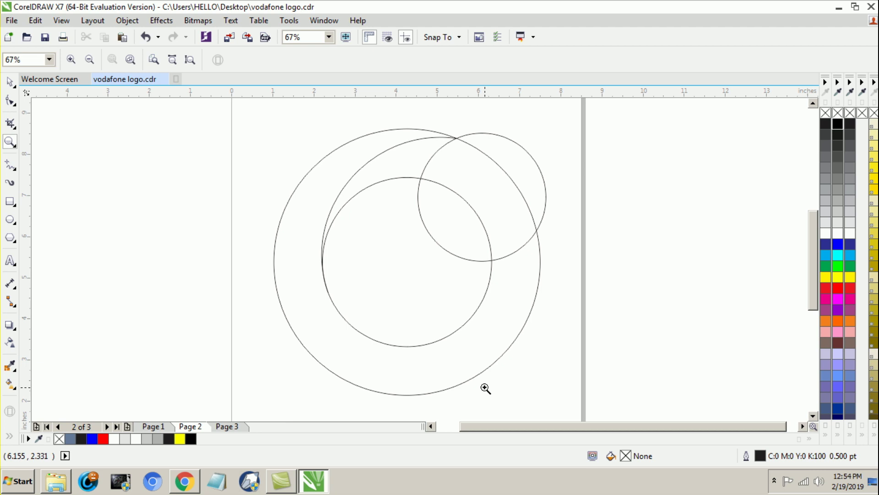
click(9, 83)
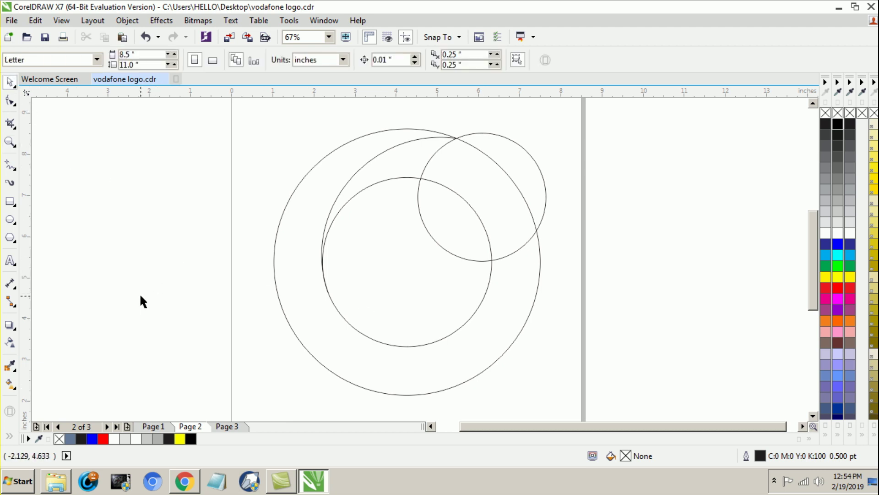
click(12, 434)
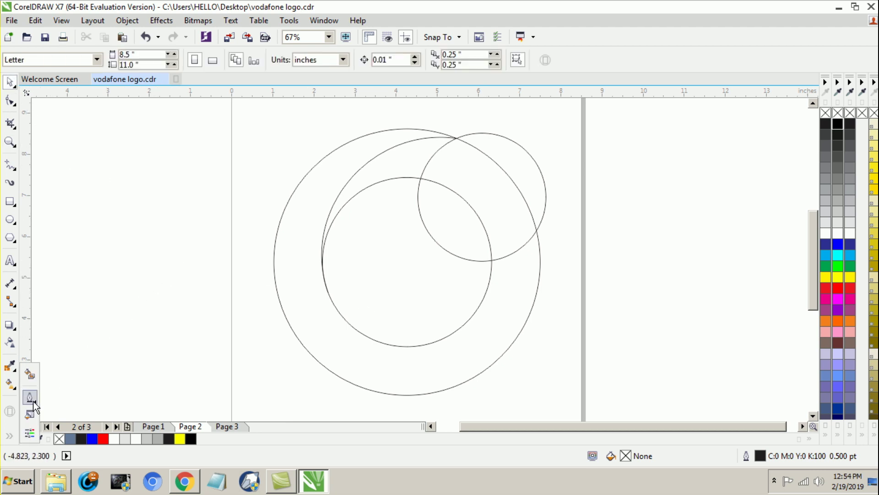
click(30, 375)
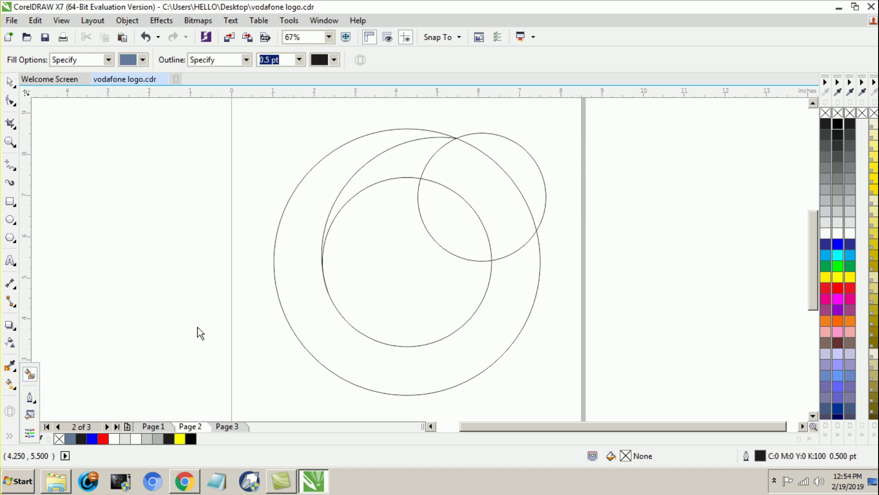
click(407, 159)
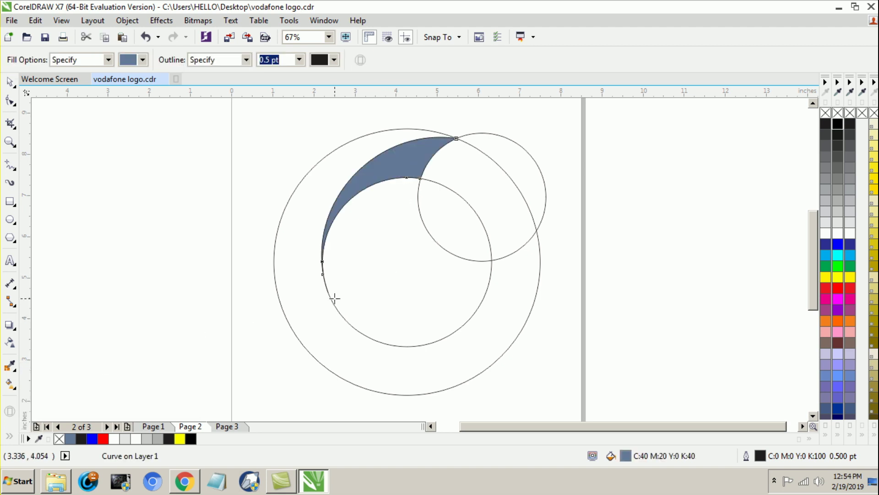
click(10, 82)
click(384, 205)
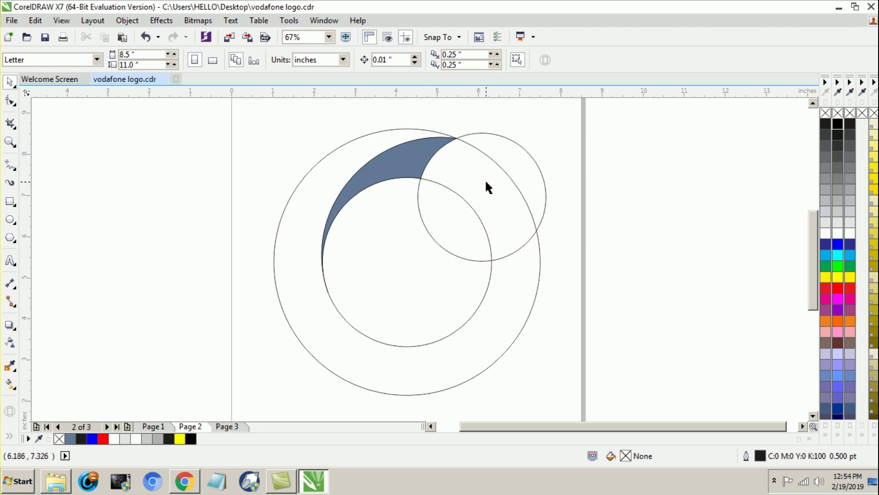
Step: Move the small circle away to the right of the crescent and smart-fill the inner circle
drag(486, 183, 582, 222)
click(437, 278)
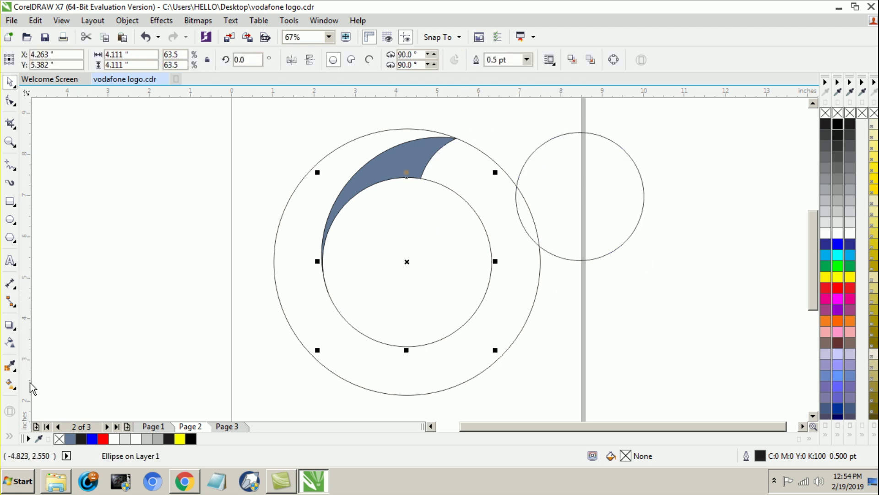
click(9, 437)
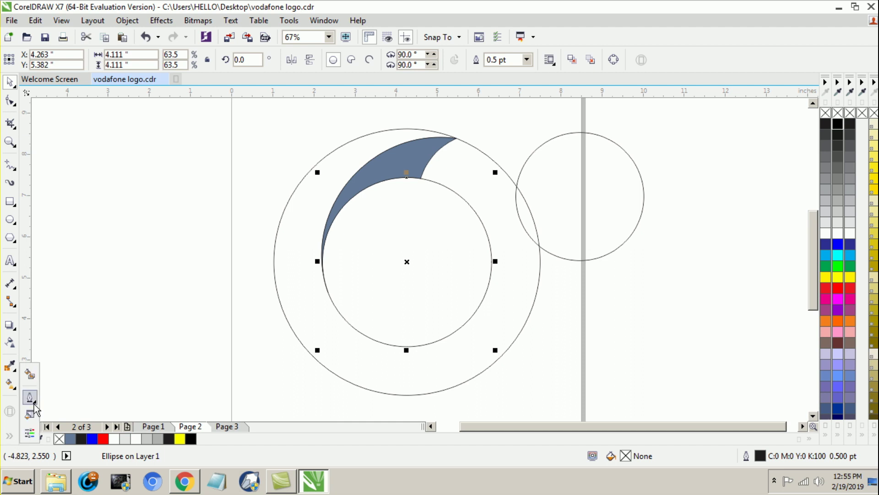
click(30, 374)
click(424, 259)
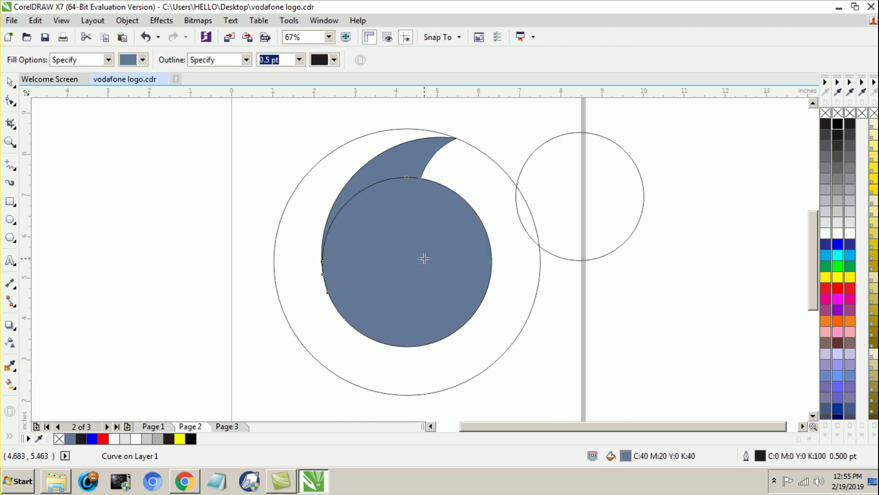
click(9, 82)
click(90, 196)
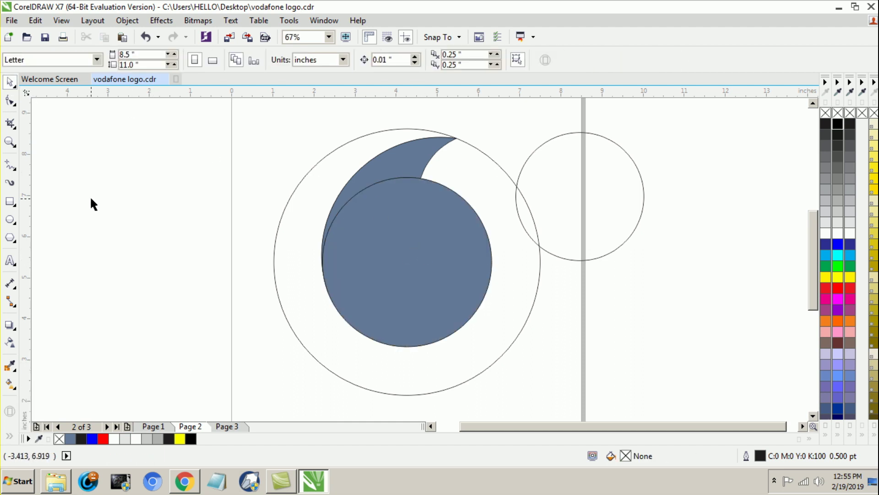
Step: Delete the small construction circle and weld the crescent and the filled inner circle into one shape
drag(579, 210, 642, 237)
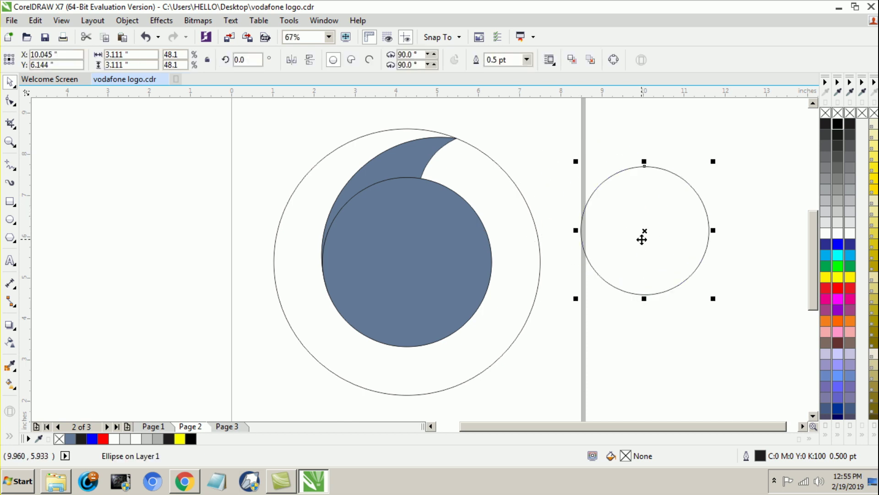
key(Delete)
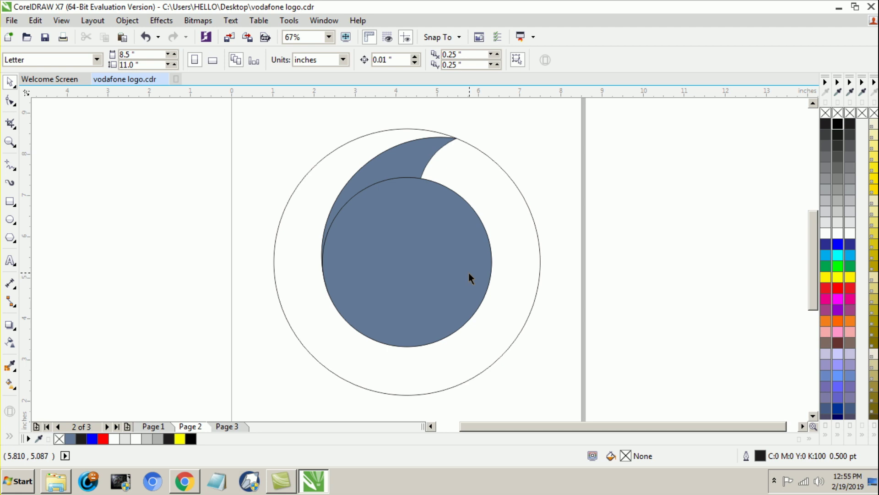
click(409, 157)
shift+click(426, 230)
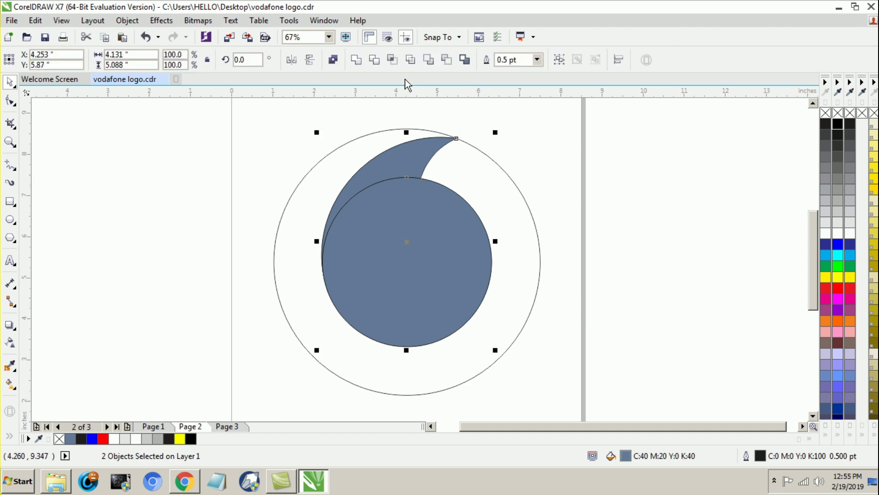
click(357, 59)
click(642, 238)
Step: Fill the welded speech-mark shape with red (R:255 G:0 B:0)
scroll(623, 246, down, 2)
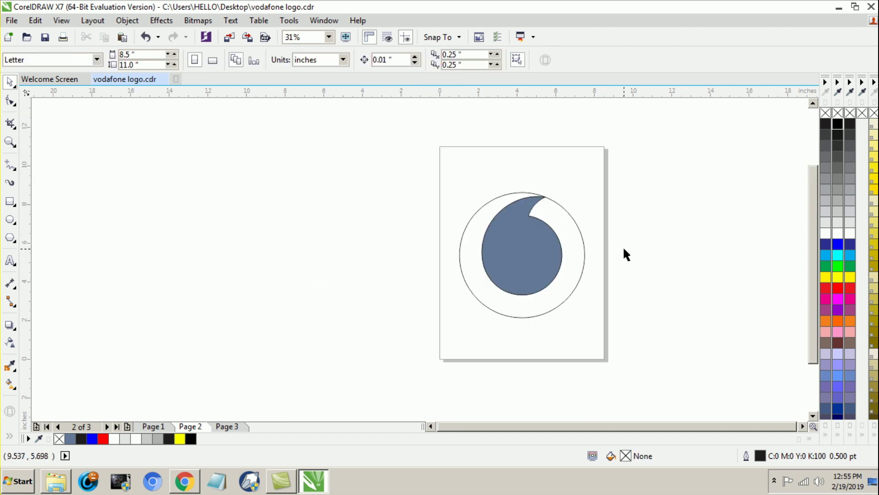
click(551, 252)
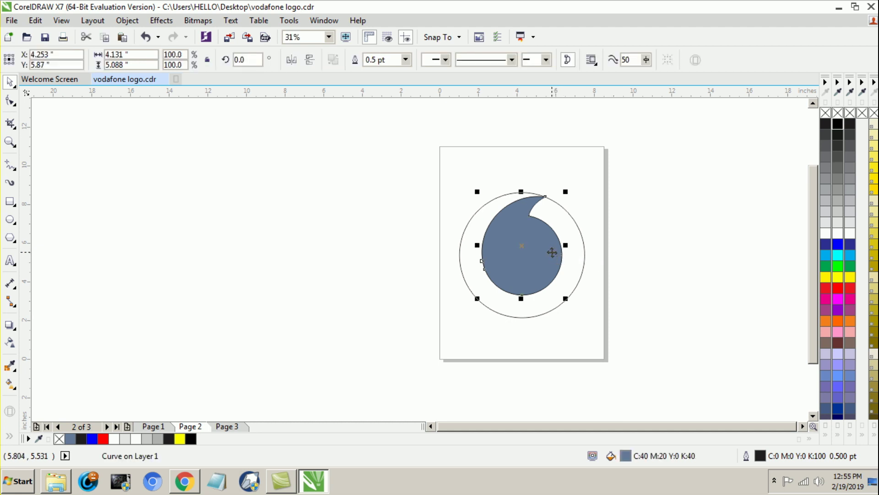
click(838, 288)
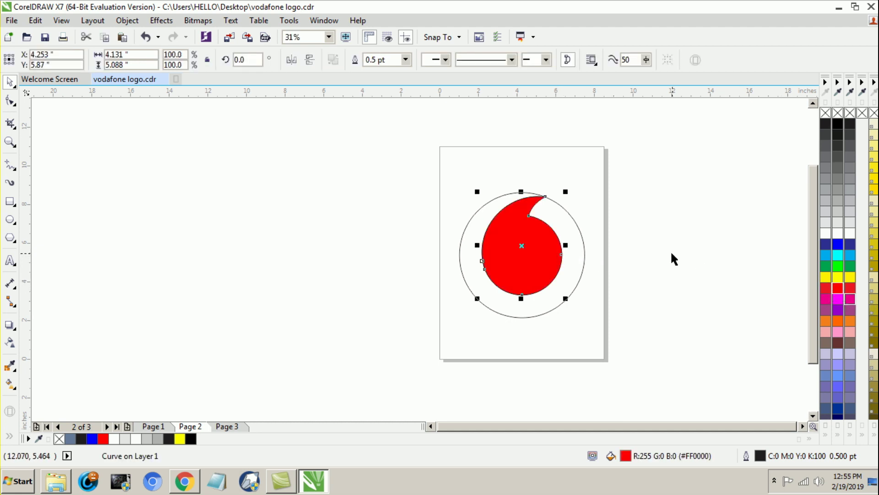
click(650, 253)
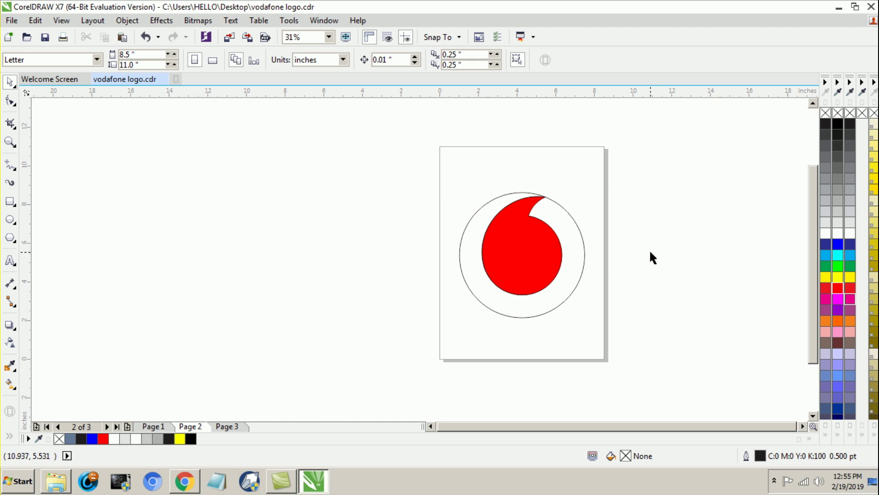
Step: Fill the outer circle with light grey (R:230 G:230 B:230)
click(573, 268)
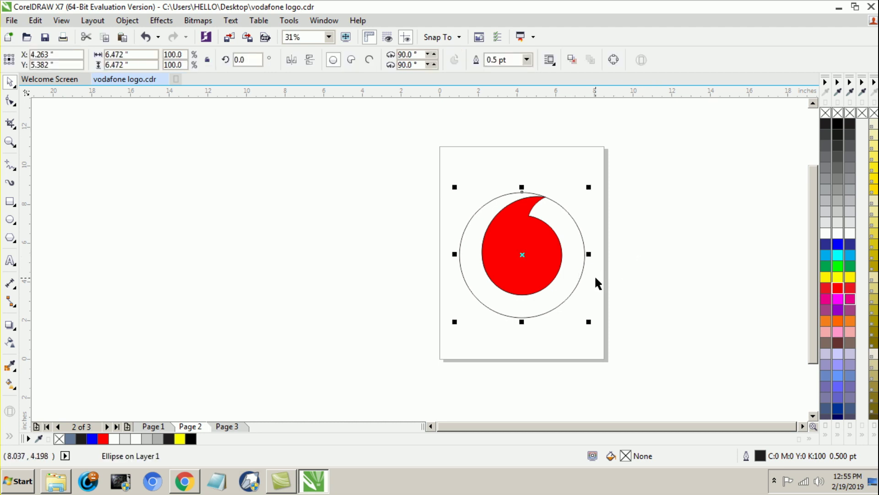
click(837, 224)
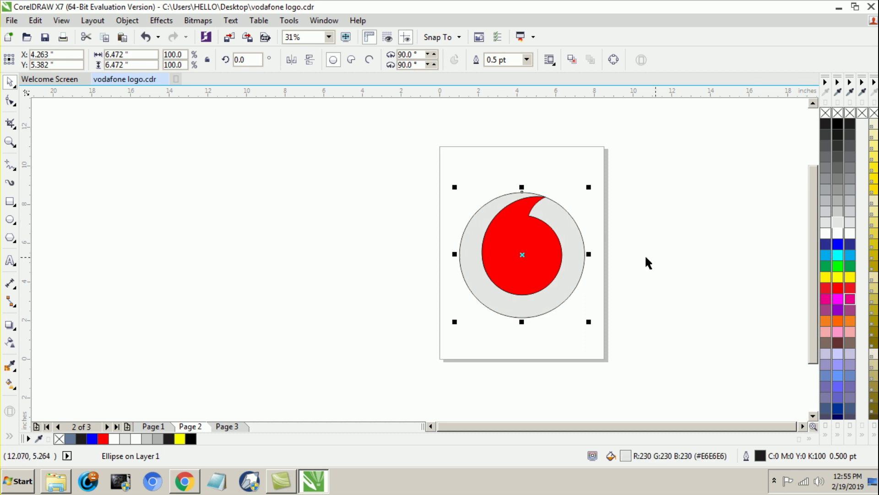
click(620, 253)
Step: Remove the outline from the red speech-mark shape
click(552, 255)
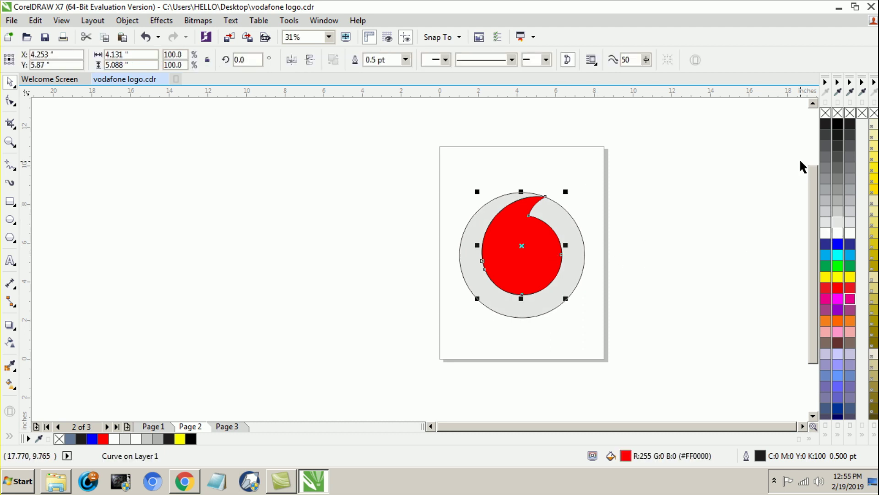
right_click(837, 113)
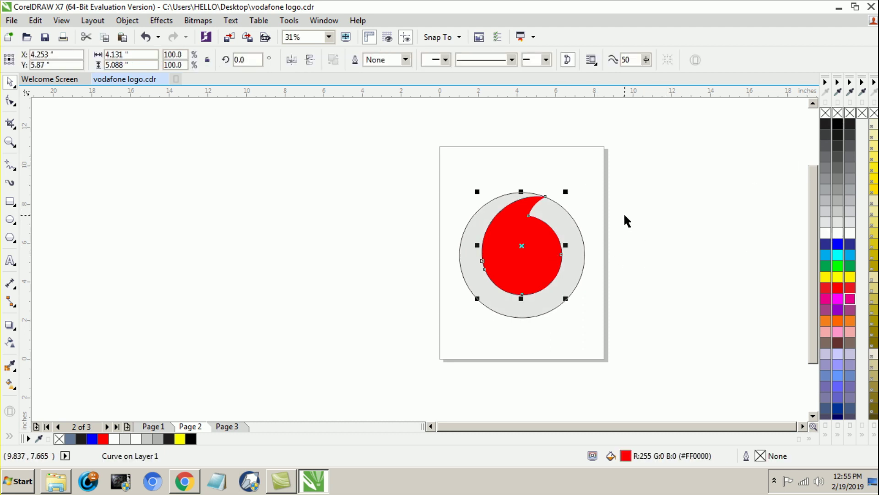
scroll(614, 222, up, 2)
click(612, 224)
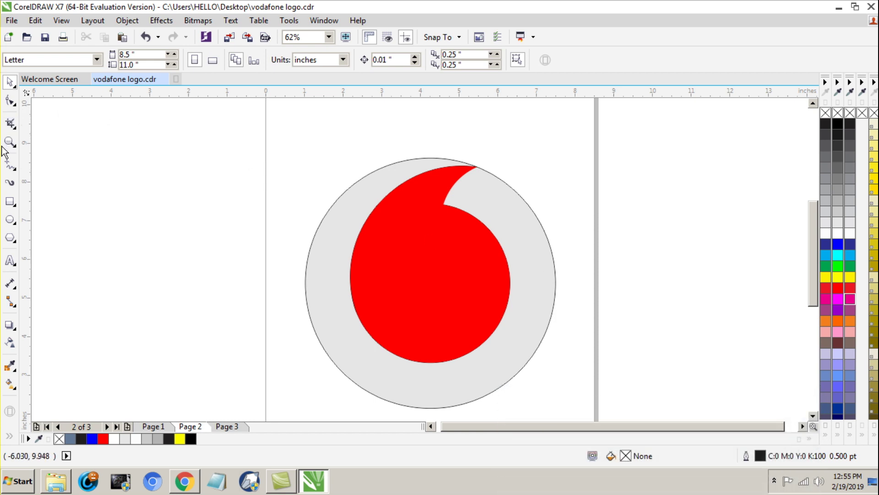
Step: Draw a diagonal line along the upper-left edge of the red shape and bend it into an arc following that edge
click(10, 166)
click(363, 242)
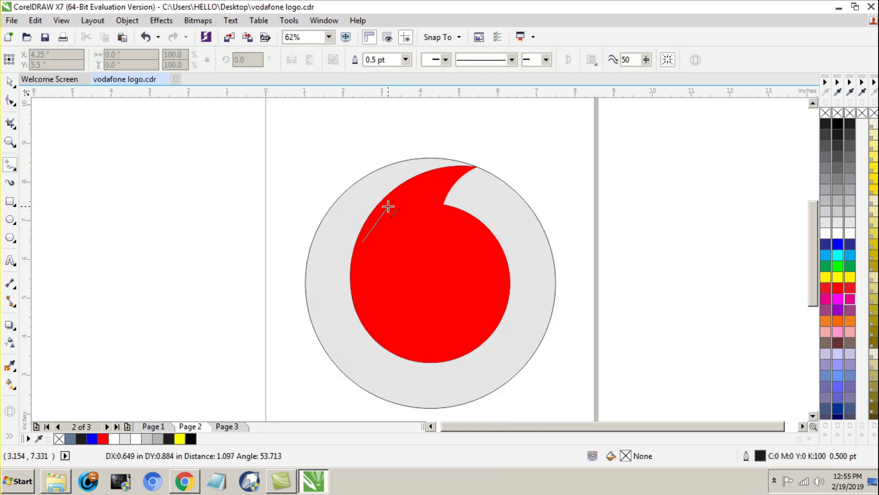
click(432, 177)
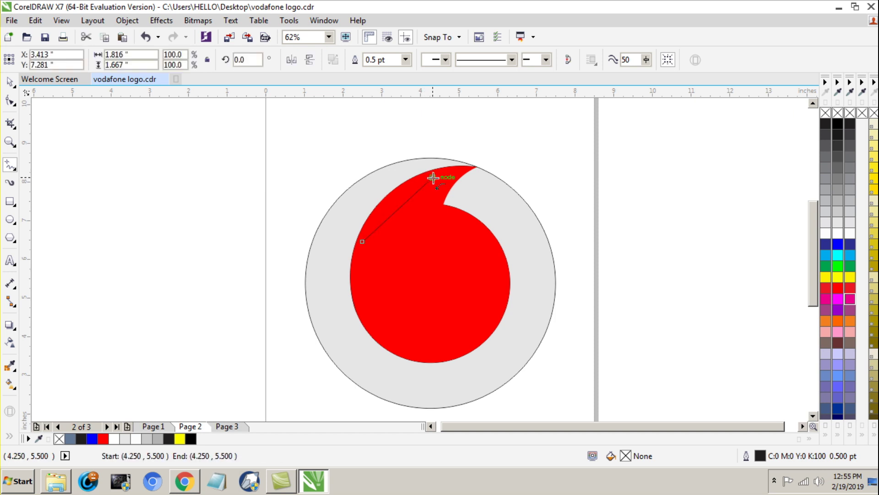
click(10, 99)
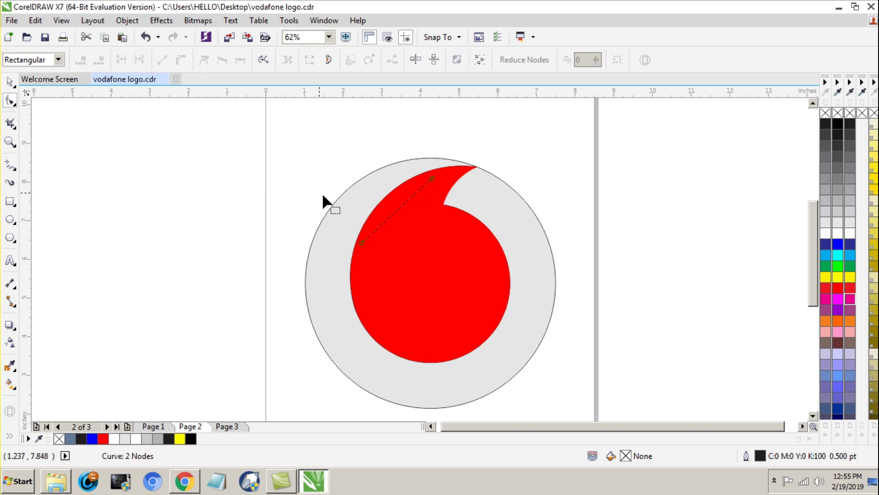
click(395, 211)
drag(397, 212, 389, 199)
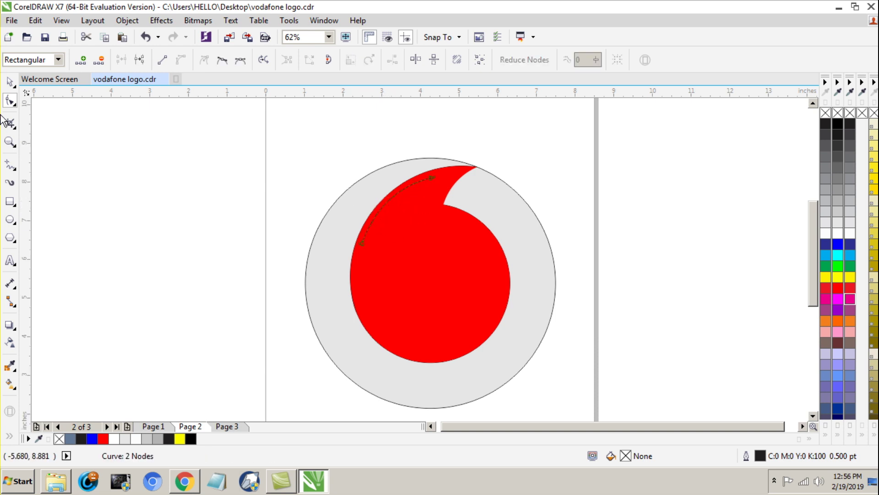
Step: Close the arc with a straight line between its ends and fill the resulting highlight shape with white
click(9, 164)
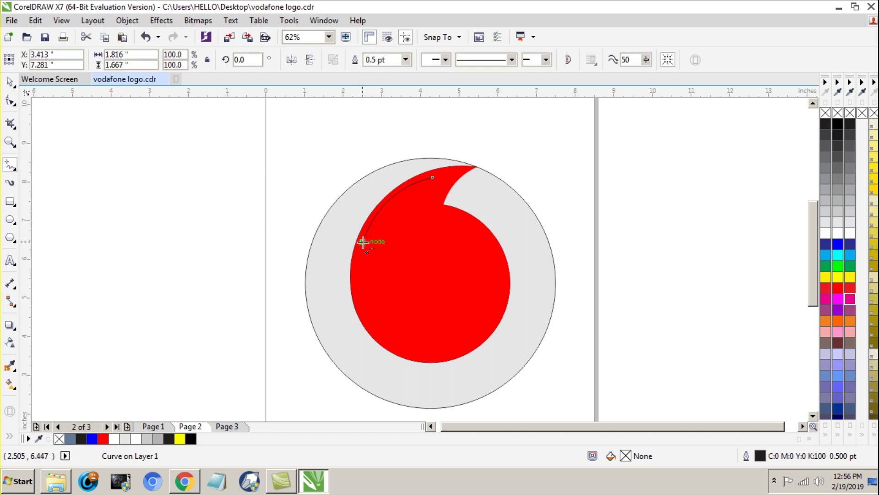
click(362, 241)
click(433, 177)
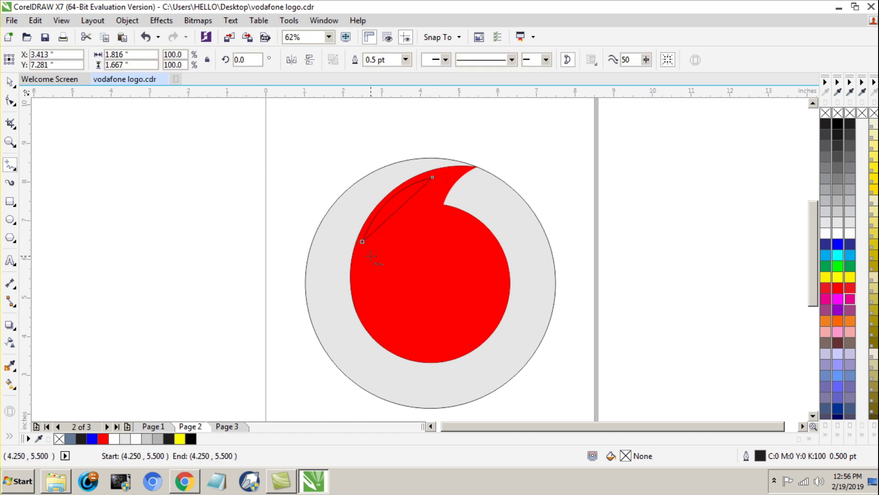
click(10, 81)
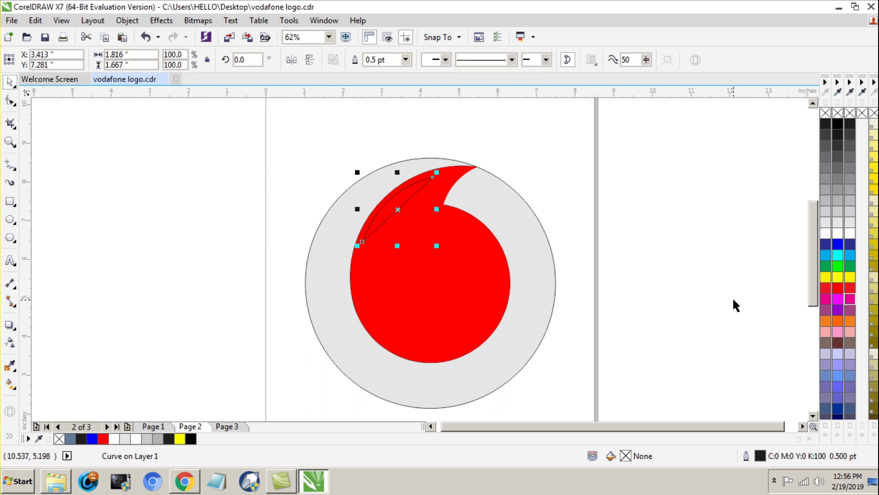
click(837, 239)
click(661, 292)
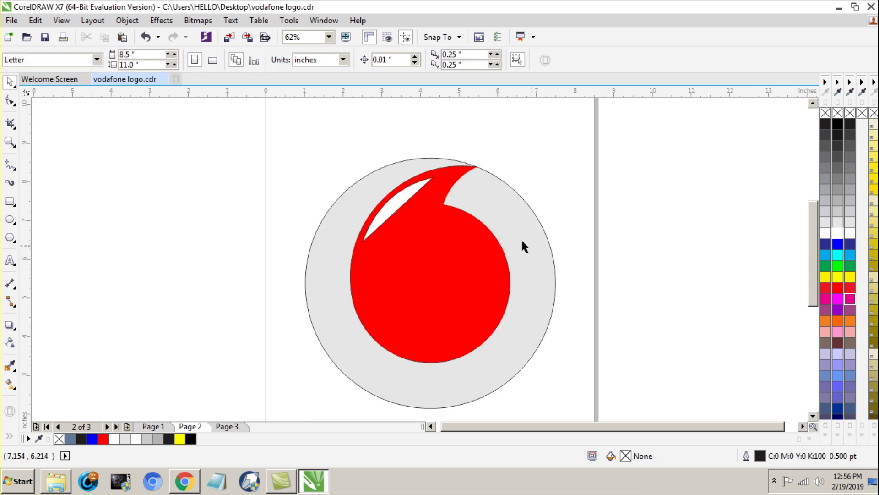
Step: Convert the white highlight shape to a 300 dpi CMYK bitmap
click(385, 209)
click(198, 20)
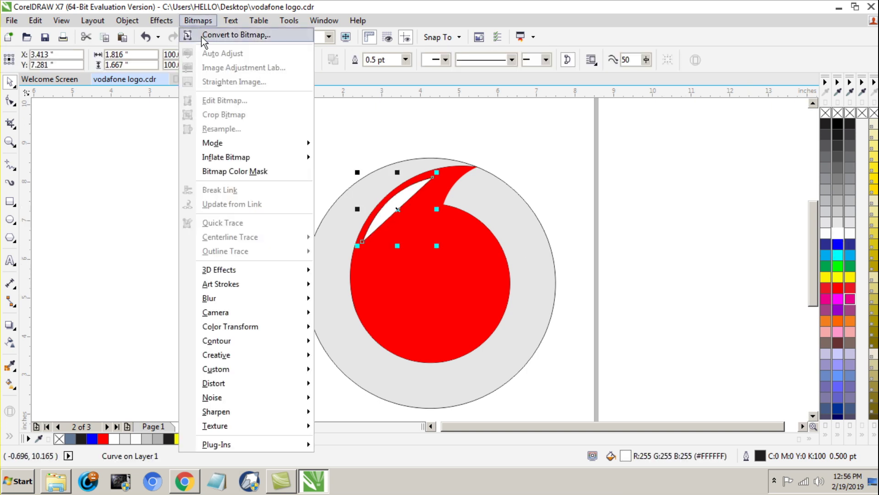
click(203, 36)
drag(471, 148, 659, 142)
click(586, 300)
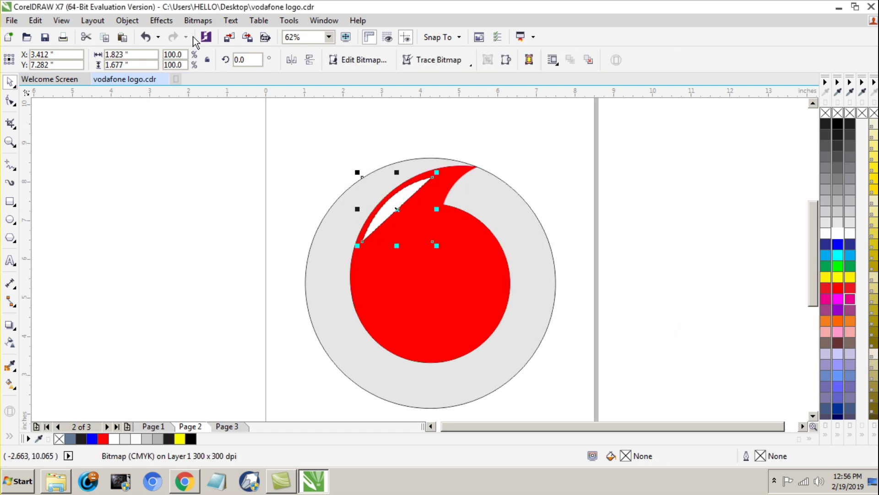
Step: Apply a Gaussian Blur with a 55-pixel radius to the highlight bitmap
click(197, 21)
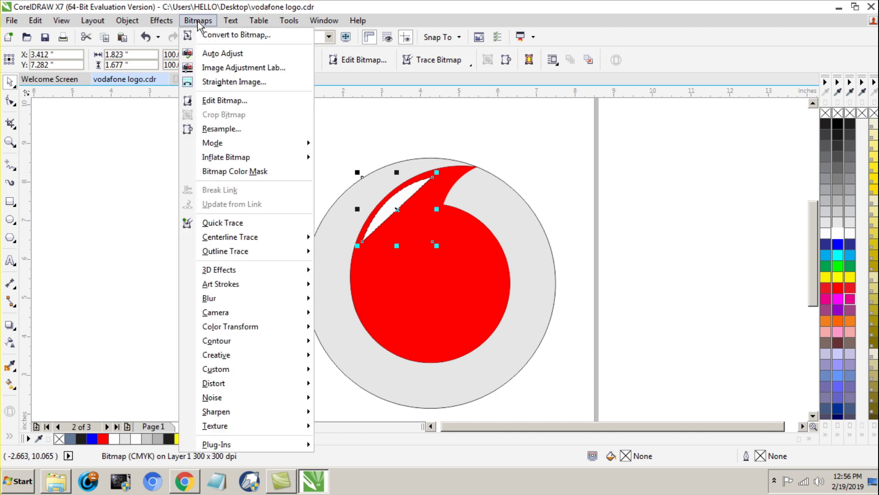
mouse_move(213, 305)
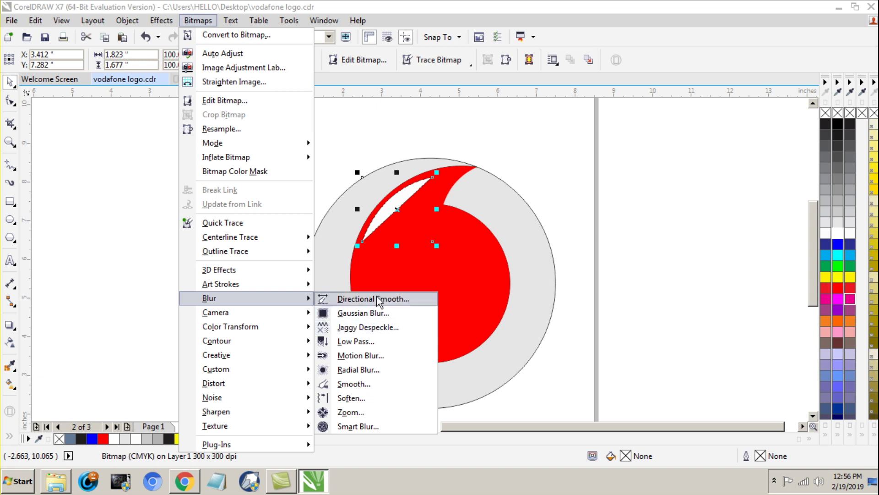
click(417, 317)
drag(509, 197, 628, 274)
mouse_move(506, 311)
mouse_down()
mouse_move(469, 310)
mouse_move(521, 316)
mouse_up()
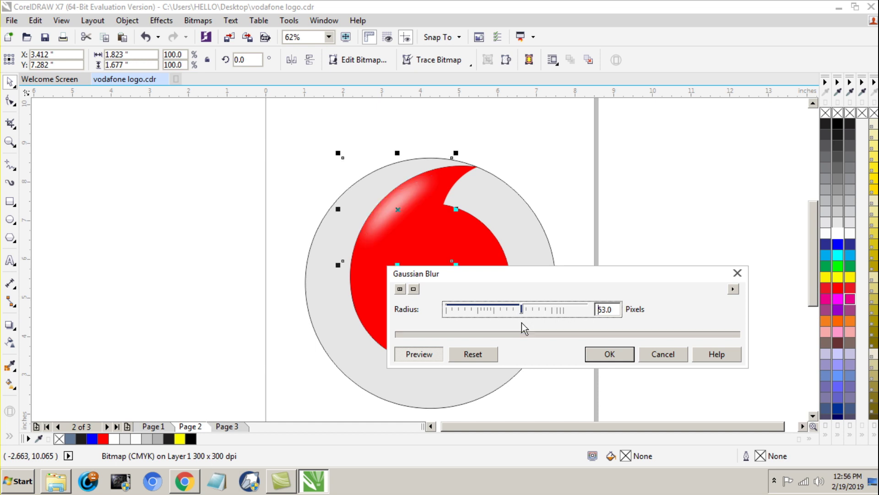
mouse_move(521, 313)
mouse_down()
mouse_move(511, 306)
mouse_move(522, 314)
mouse_up()
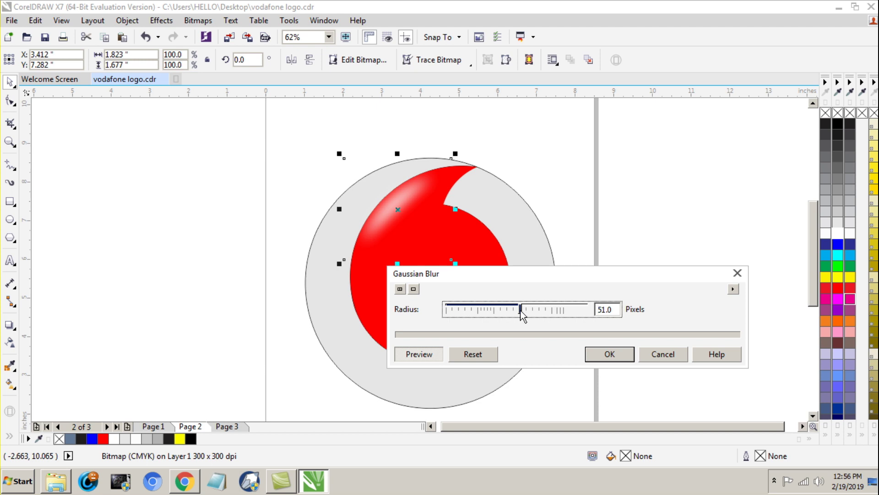
text(55)
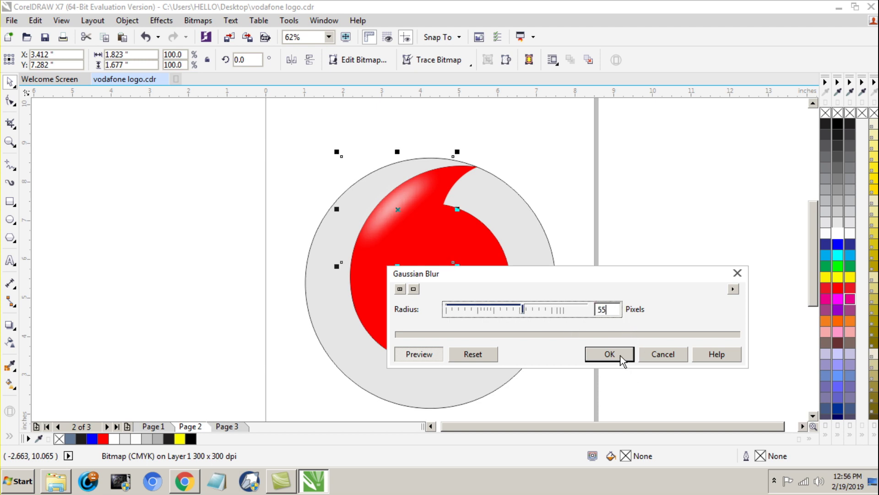
click(610, 353)
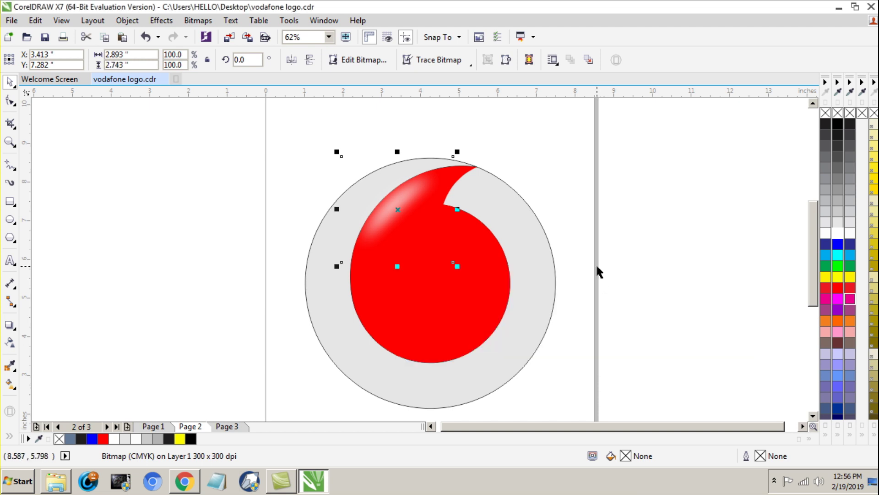
click(595, 265)
scroll(594, 261, down, 2)
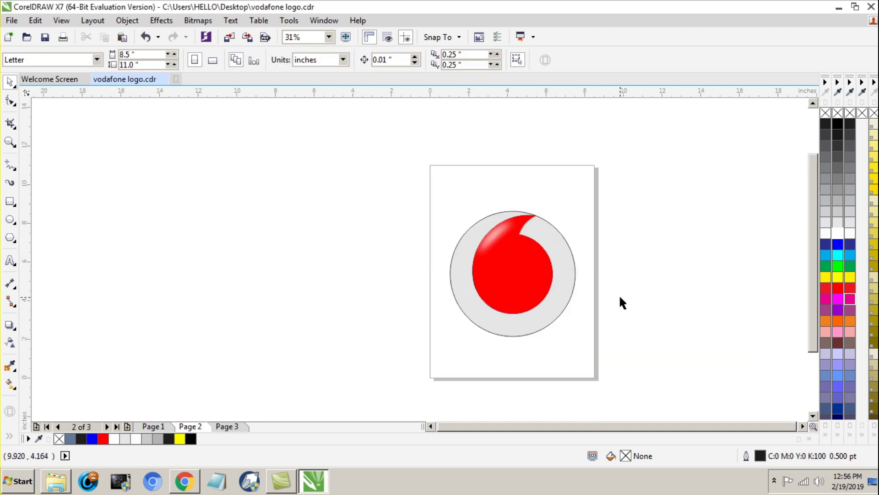
scroll(619, 294, up, 2)
click(409, 210)
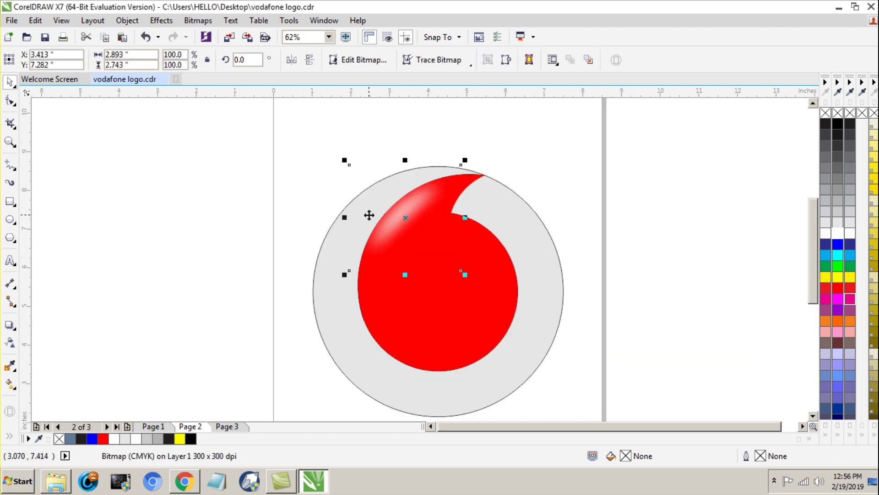
click(11, 102)
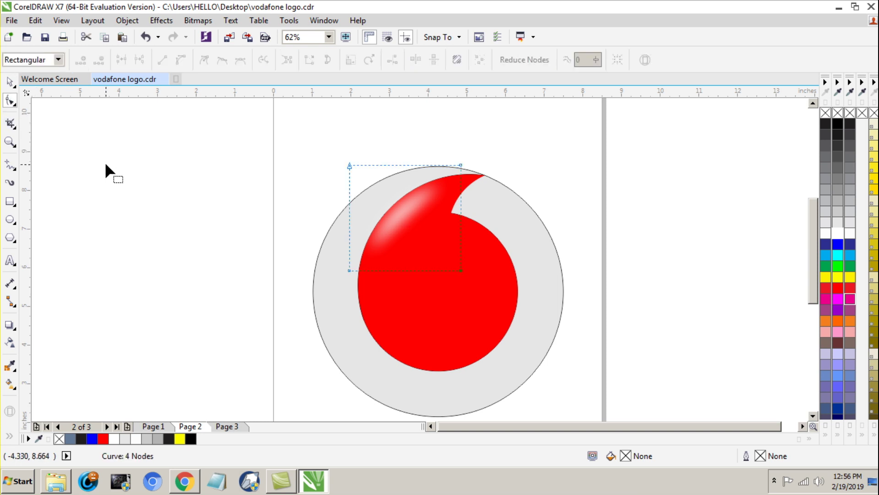
click(9, 81)
click(233, 244)
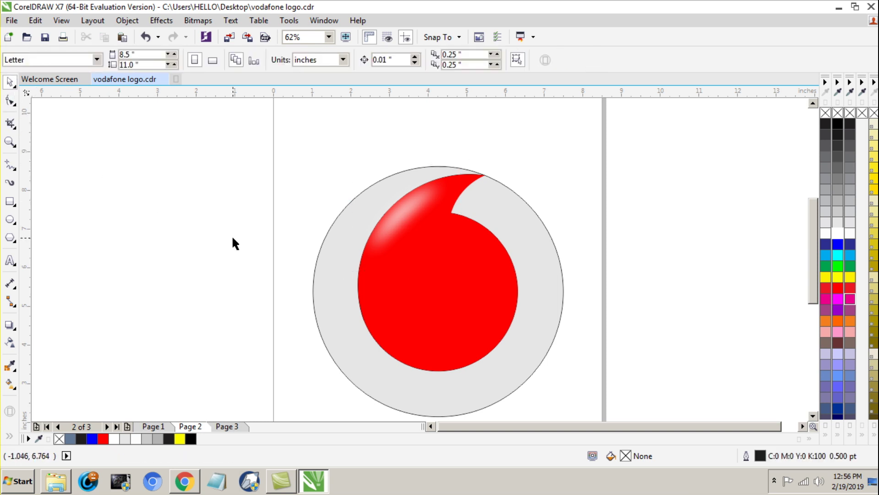
Step: Give the outer circle an elliptical grey-and-white fountain fill centred on the circle
click(456, 389)
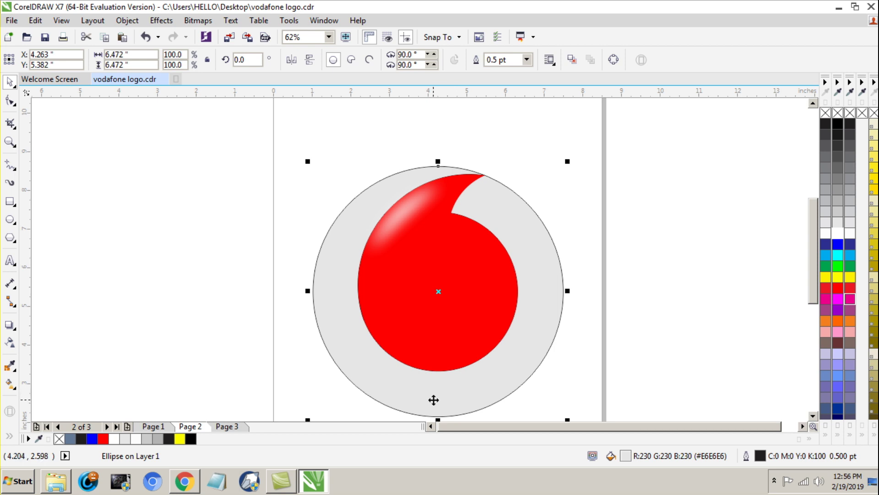
click(10, 384)
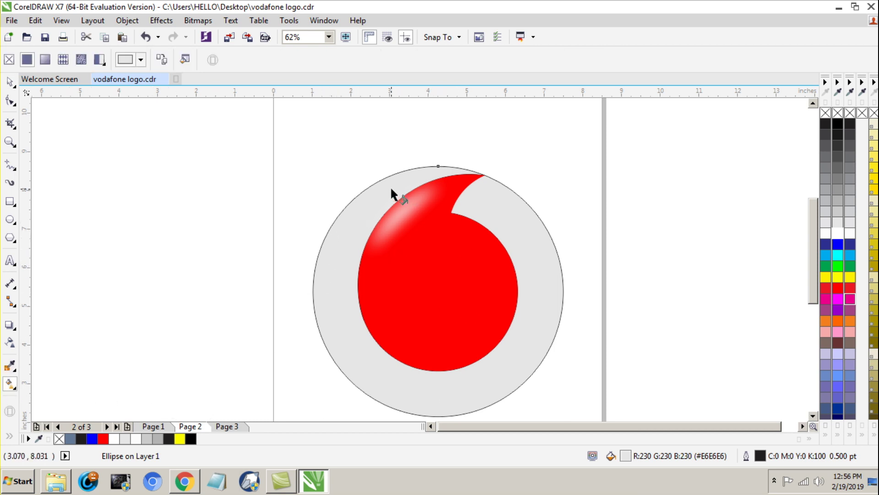
drag(377, 185, 517, 389)
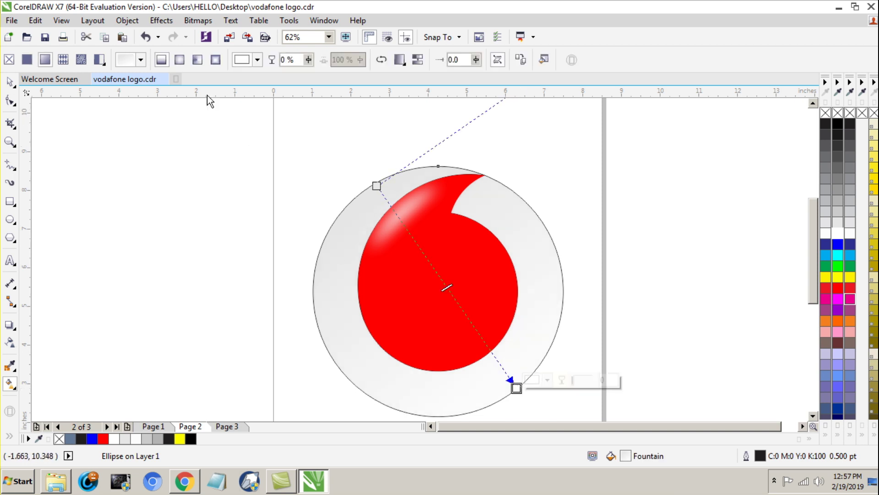
click(178, 61)
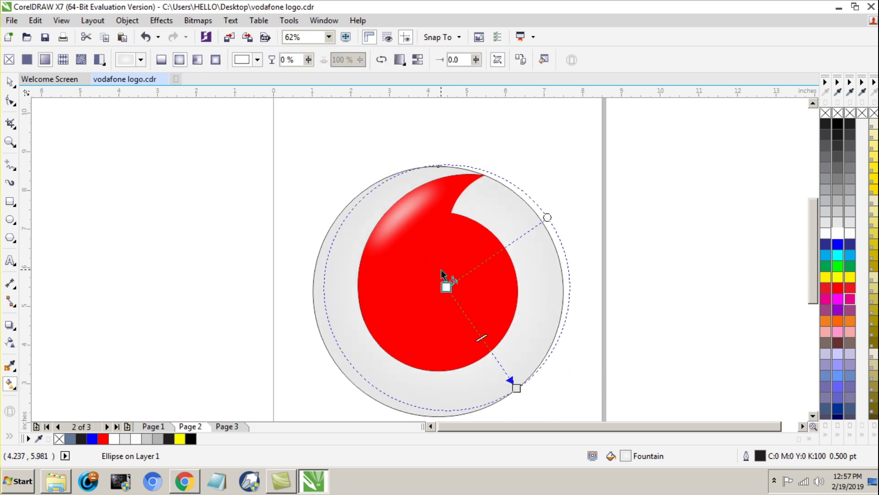
mouse_move(446, 287)
mouse_down()
mouse_move(436, 282)
mouse_move(438, 290)
mouse_up()
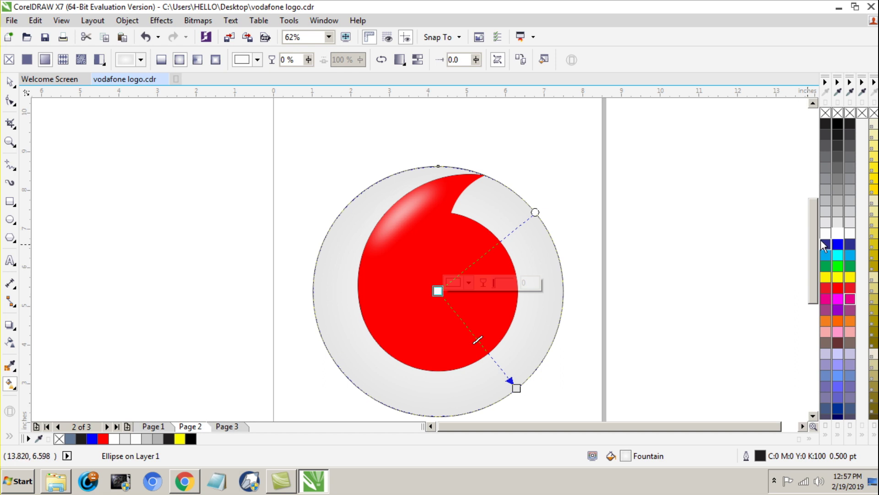
Step: Set the fountain fill's outer colour to a darker grey and place a white intermediate colour node near the circle's rim
double_click(450, 306)
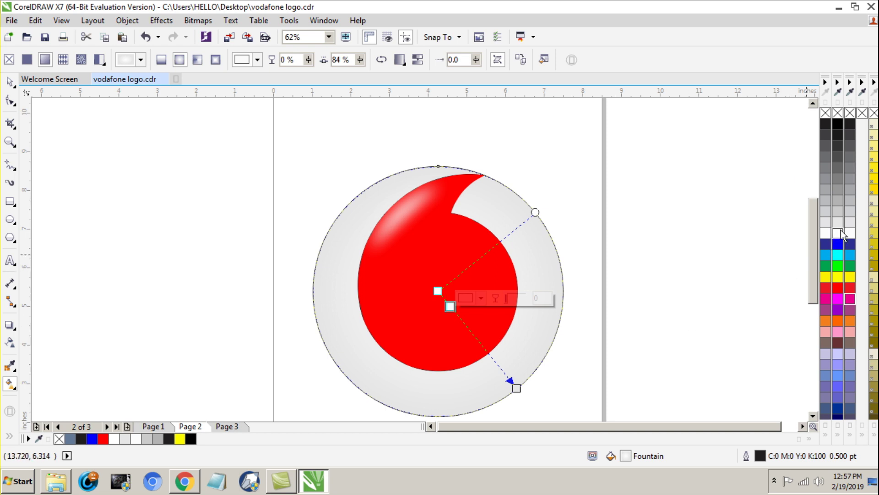
click(516, 387)
click(837, 202)
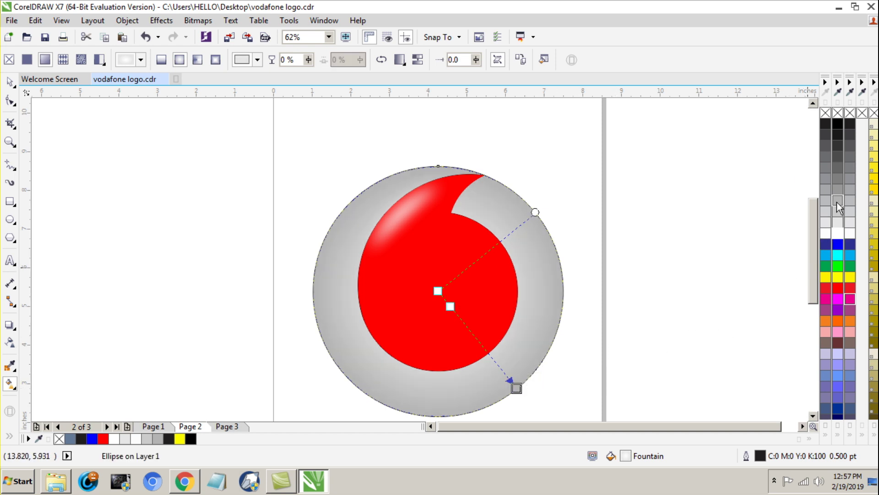
click(459, 317)
double_click(460, 317)
drag(459, 318, 495, 363)
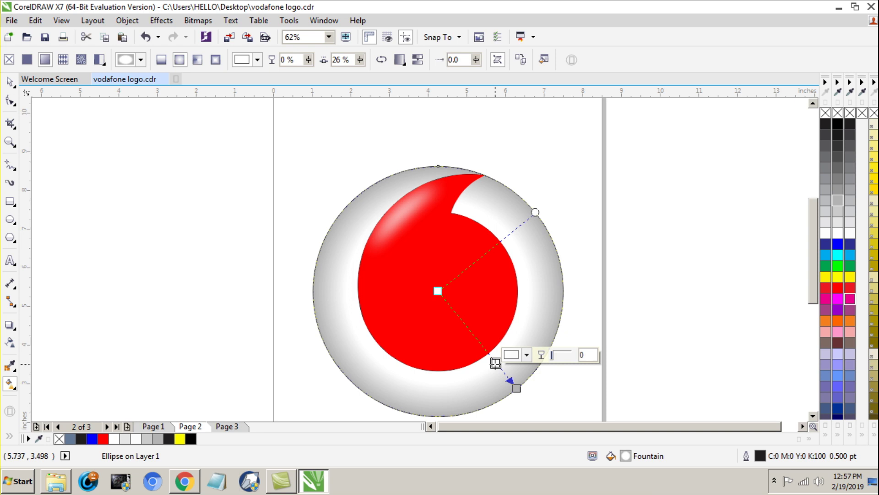
drag(496, 362, 498, 366)
Step: Remove the outline from the gradient-filled outer circle
click(11, 82)
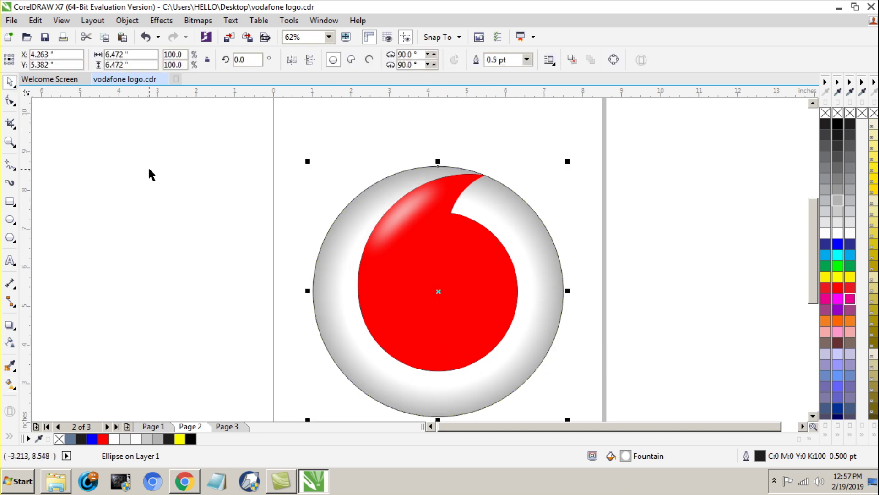
click(165, 173)
click(546, 332)
right_click(838, 112)
scroll(677, 185, down, 1)
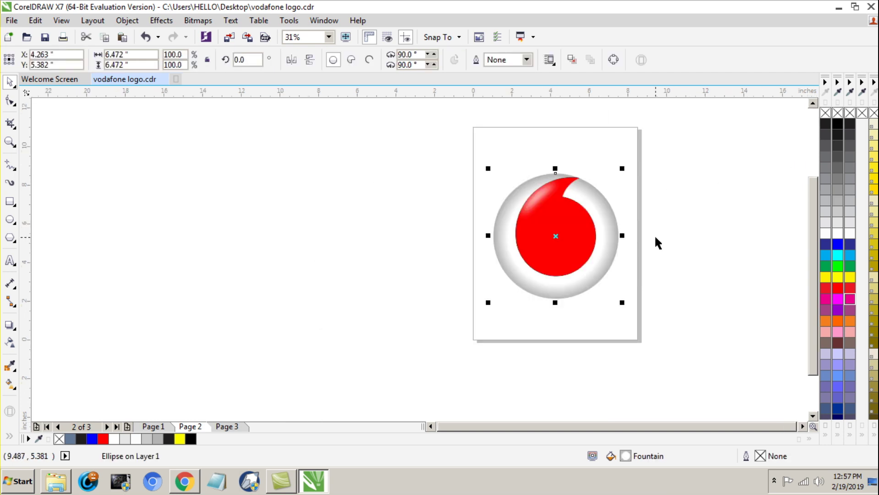
Step: Add the artistic text "vodafone" in the empty area beside the page, with nothing else selected
scroll(655, 242, down, 1)
scroll(656, 235, up, 1)
key(Escape)
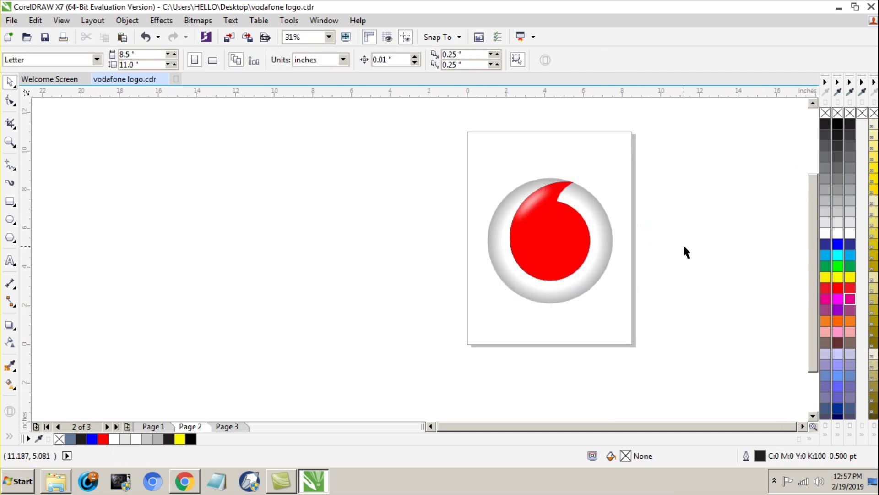
click(10, 260)
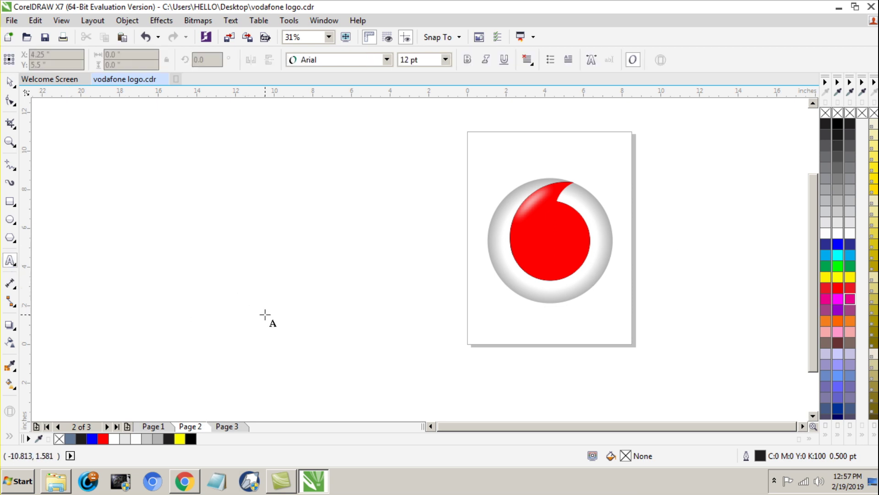
click(295, 315)
text(vodafone)
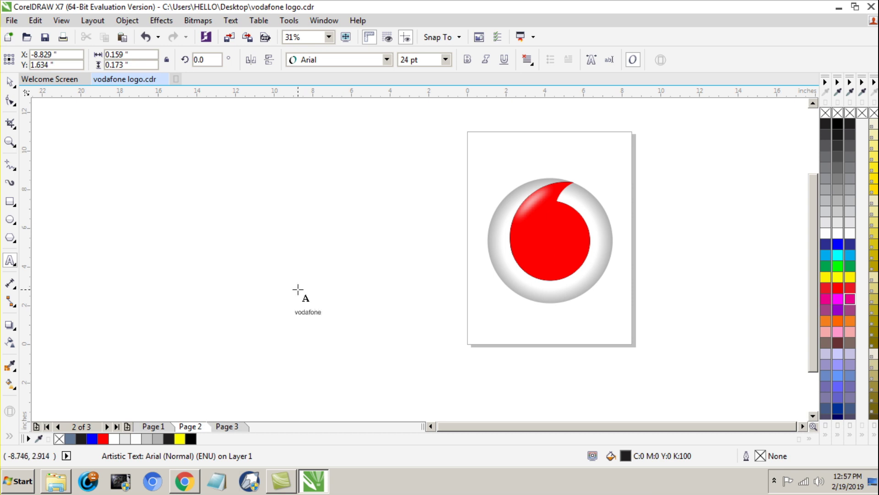
key(Escape)
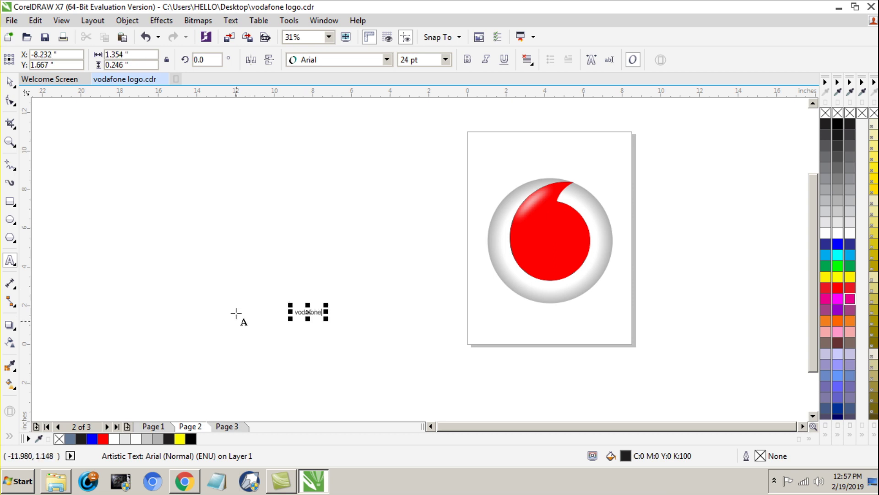
Step: Enlarge the "vodafone" text to about 7.4 inches wide and move it onto the page below the outer circle
drag(326, 319, 440, 372)
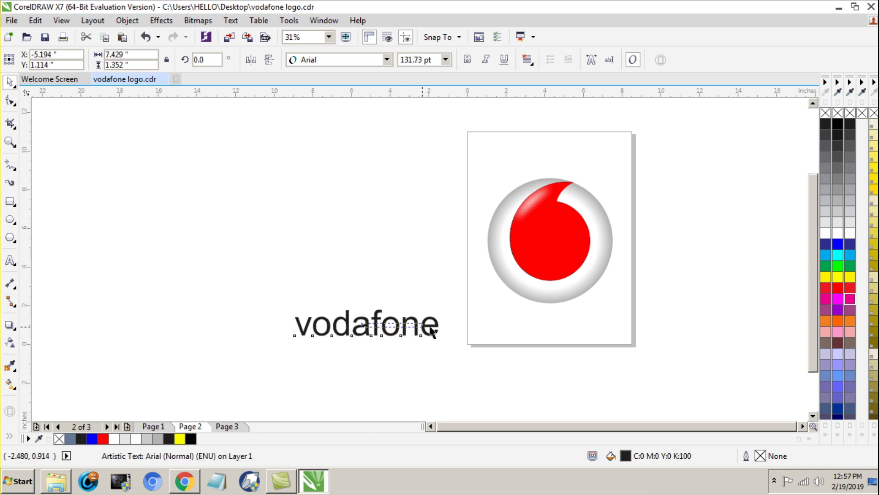
click(413, 331)
drag(417, 336, 610, 340)
Step: Change the font of the "vodafone" text to Aharoni
click(387, 60)
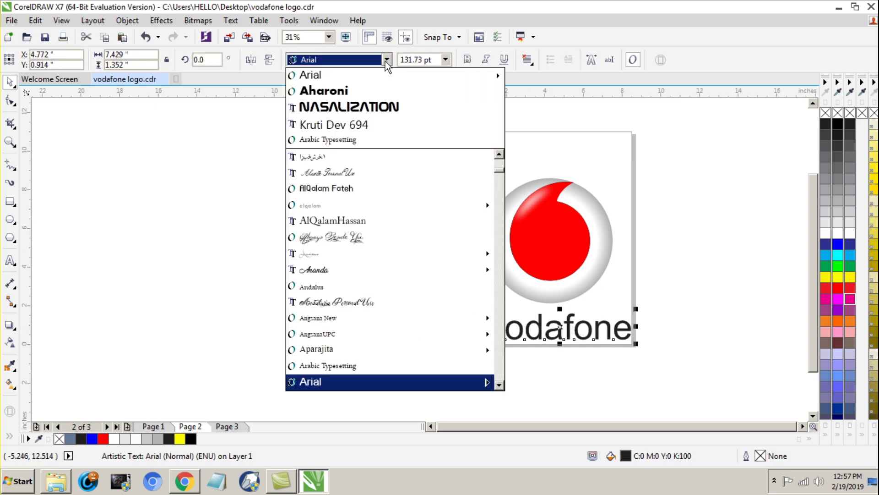
click(340, 95)
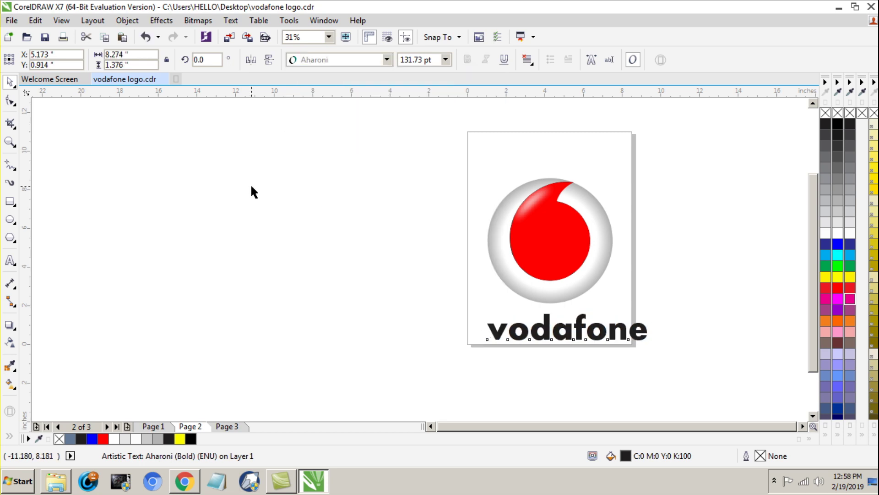
click(251, 189)
Step: Centre the "vodafone" text directly beneath the circle, fill it with pure red and deselect it
drag(572, 339, 556, 333)
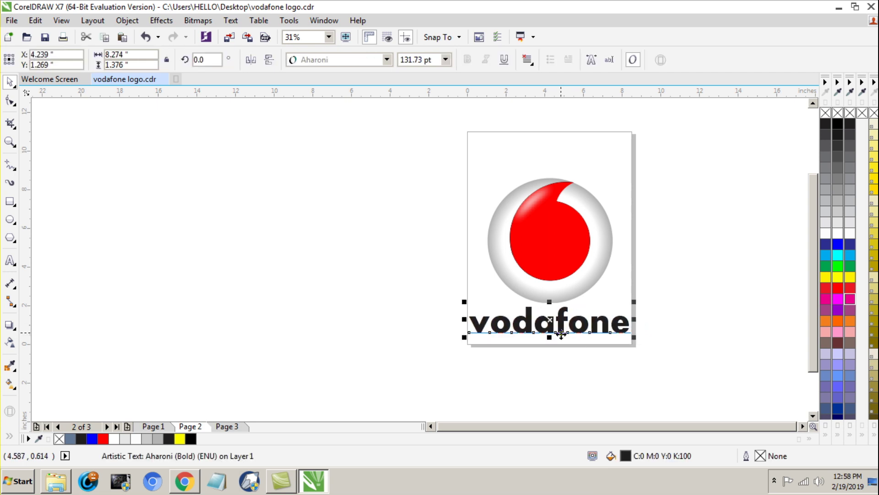
click(838, 286)
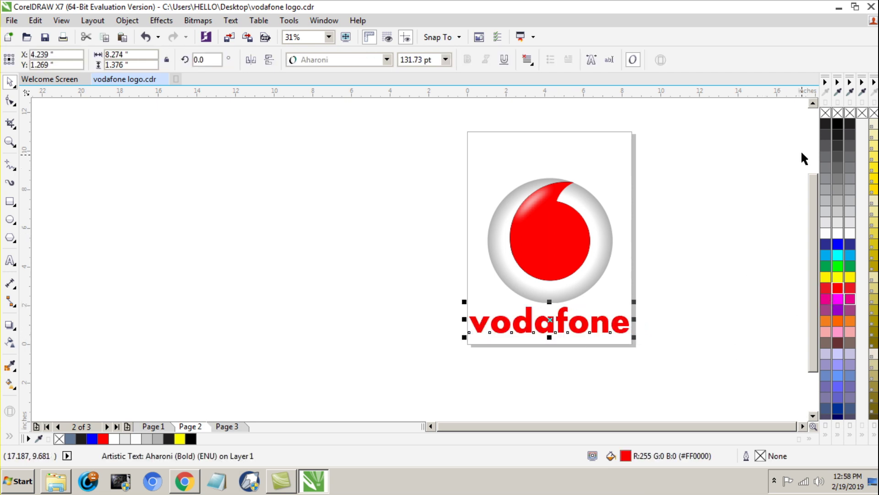
click(740, 251)
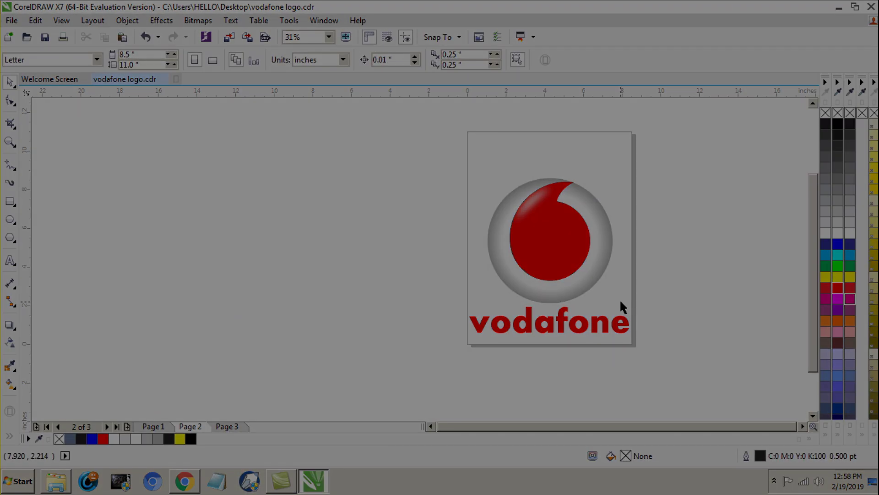